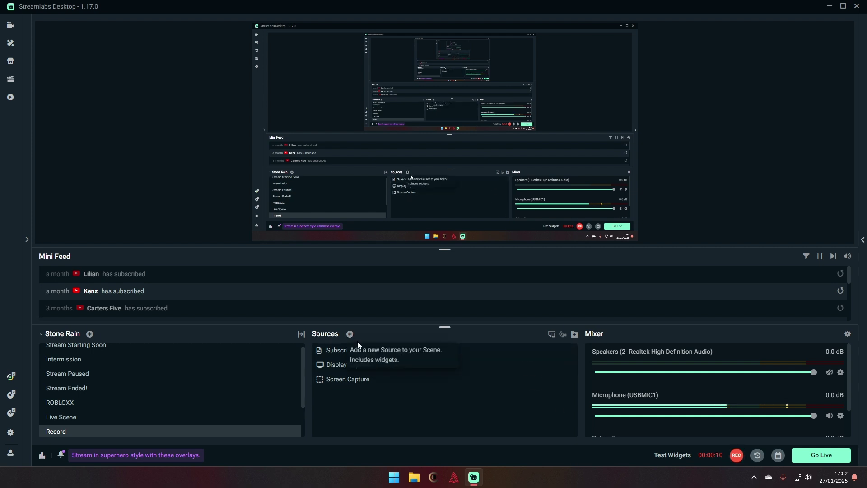
Create a new scene named "Roblox Streaming Video".
scroll(116, 348, down, 1)
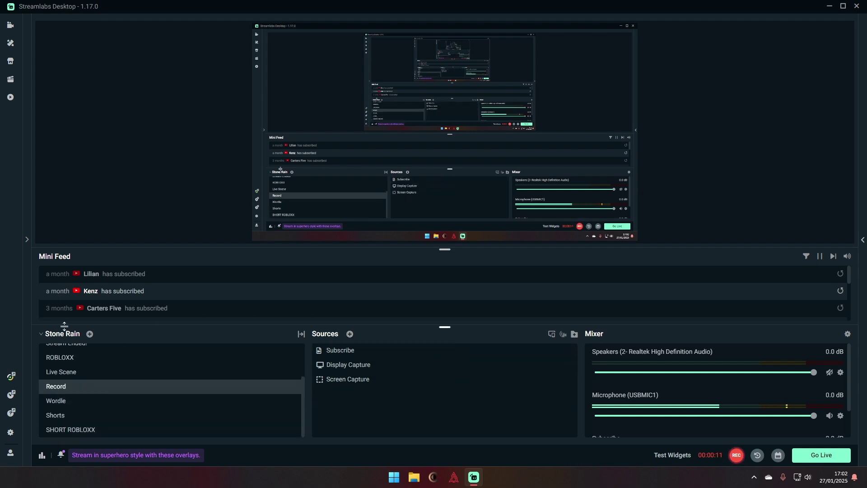
click(89, 333)
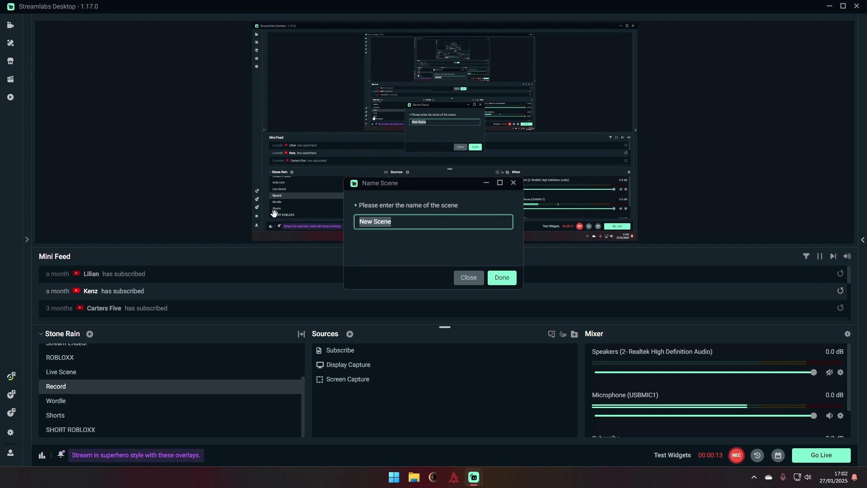
text(R)
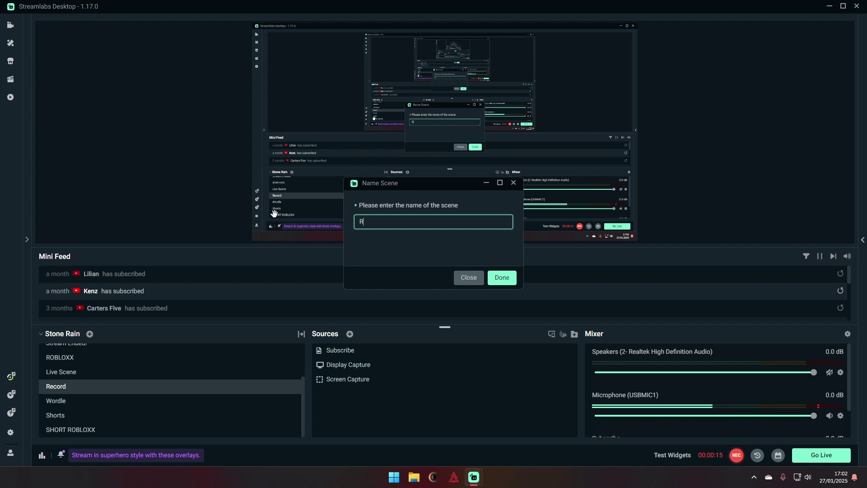
text(oblox Streaming Video)
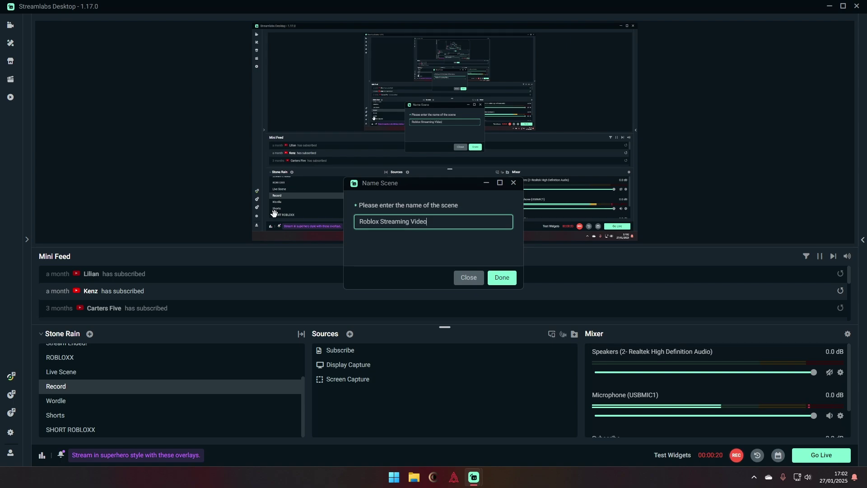
click(502, 277)
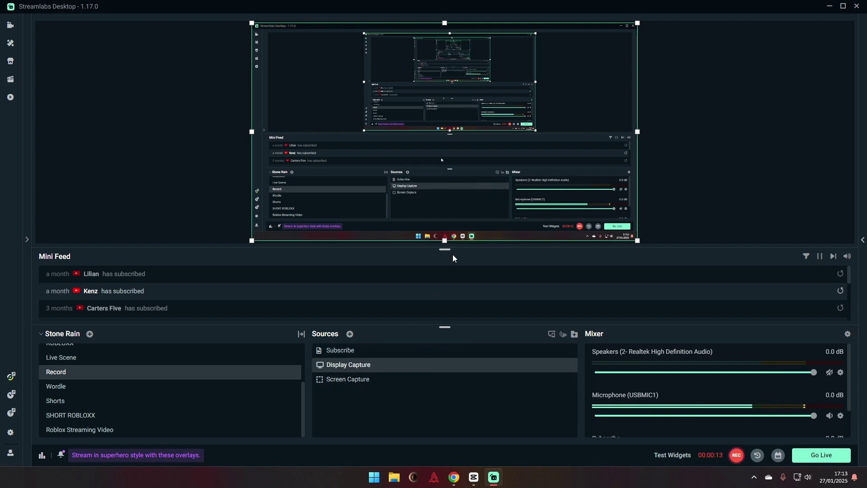
click(350, 334)
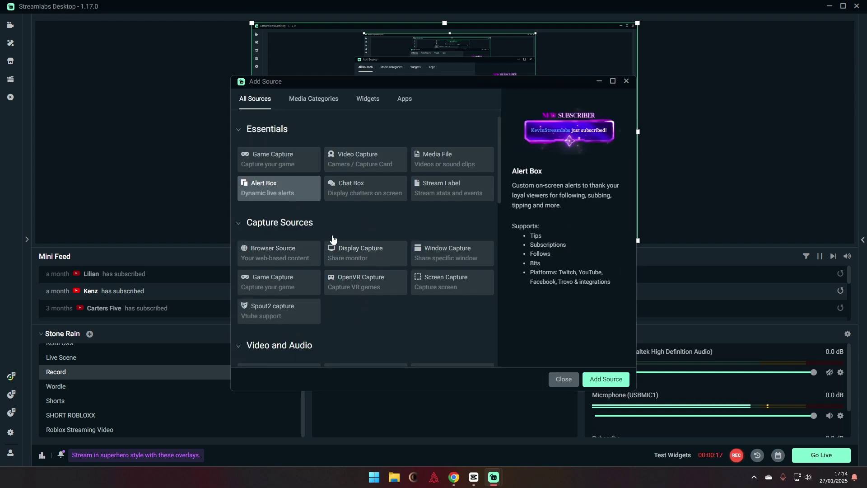
click(357, 252)
click(605, 379)
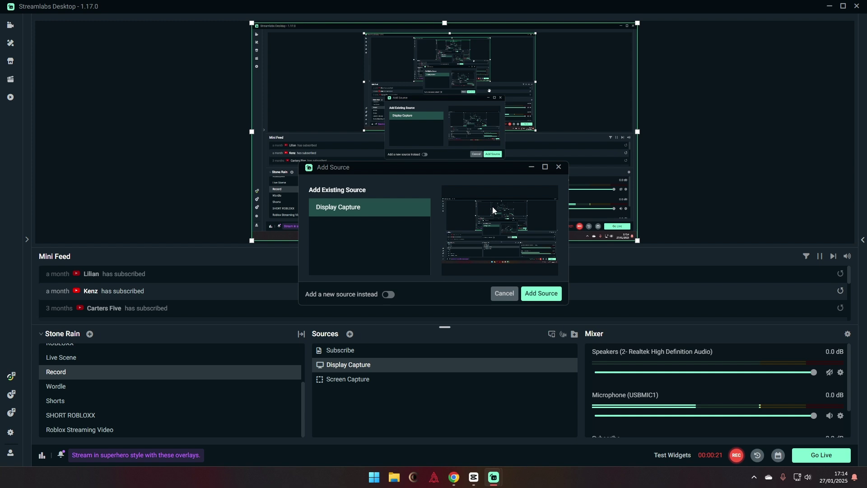
click(504, 294)
Add the existing Screen Capture source to the Record scene.
click(351, 335)
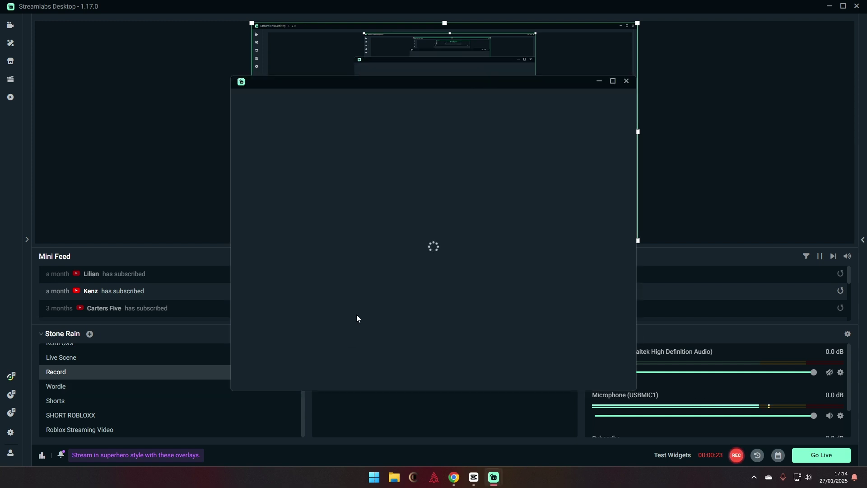
click(389, 262)
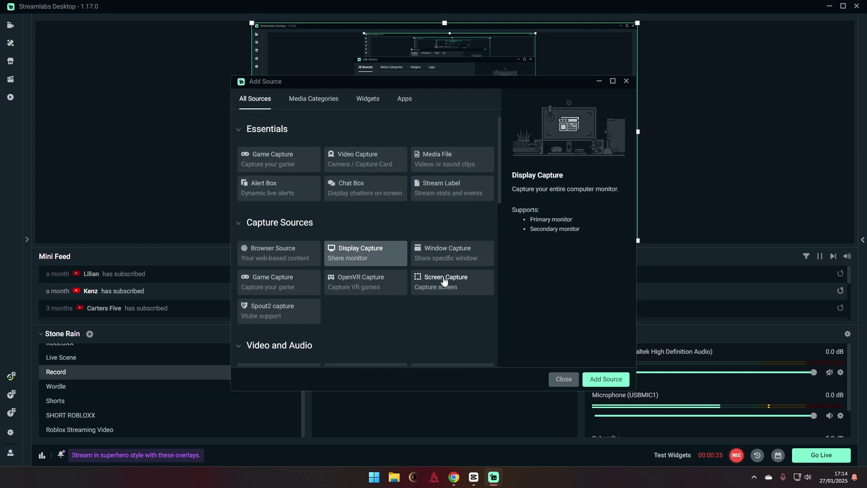
click(429, 280)
click(595, 379)
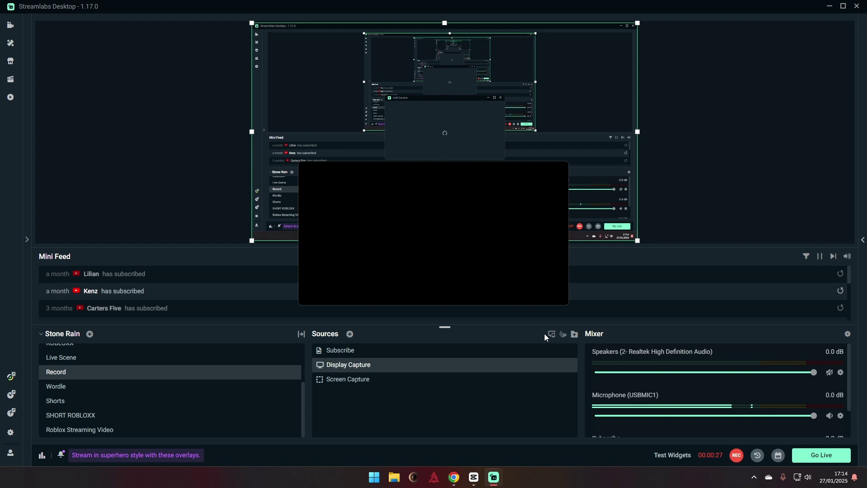
click(541, 295)
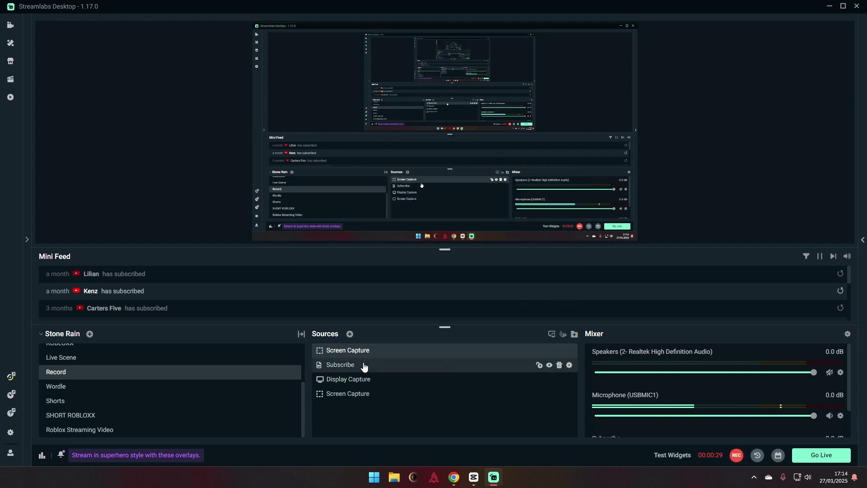
Review the capture options of the newly added Screen Capture source and remove that source from the Record scene.
click(570, 350)
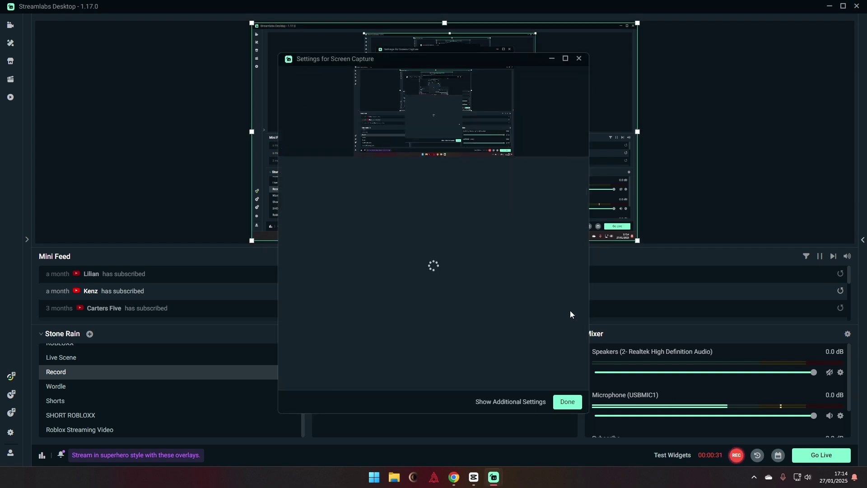
scroll(393, 312, down, 1)
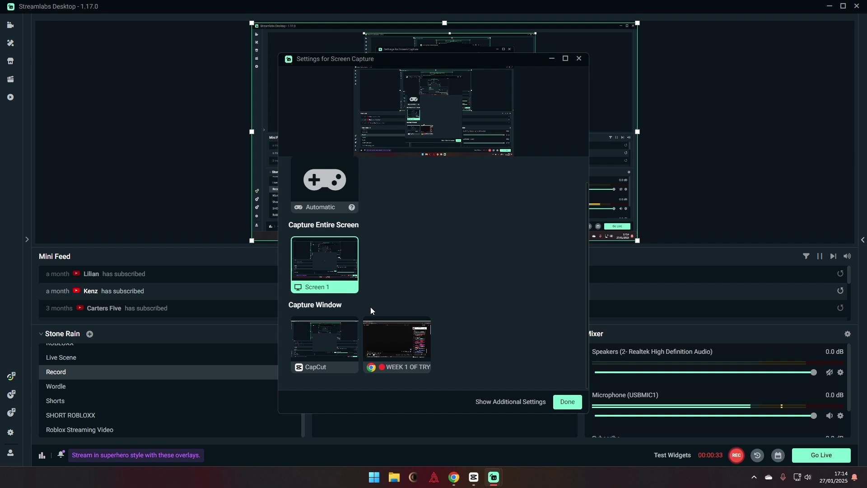
scroll(337, 265, up, 1)
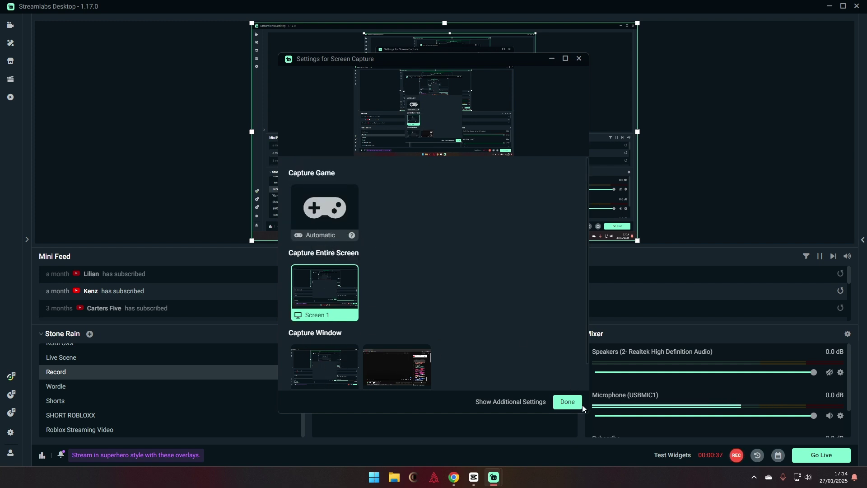
click(570, 402)
click(559, 351)
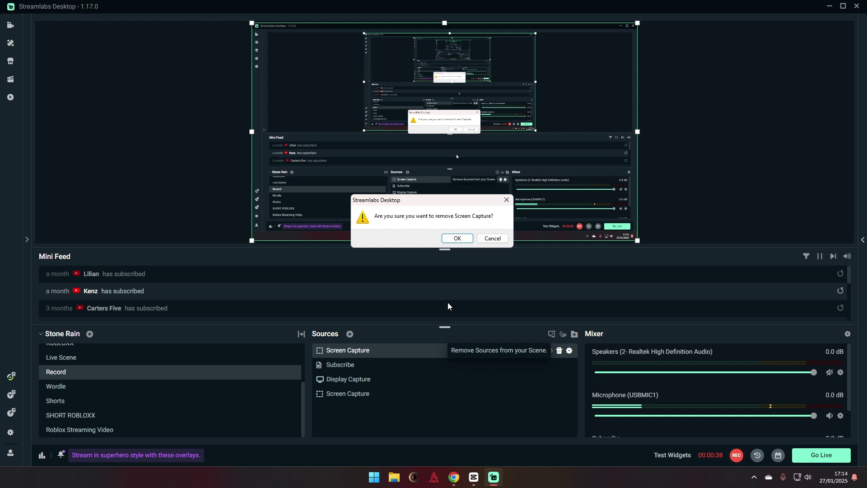
click(463, 242)
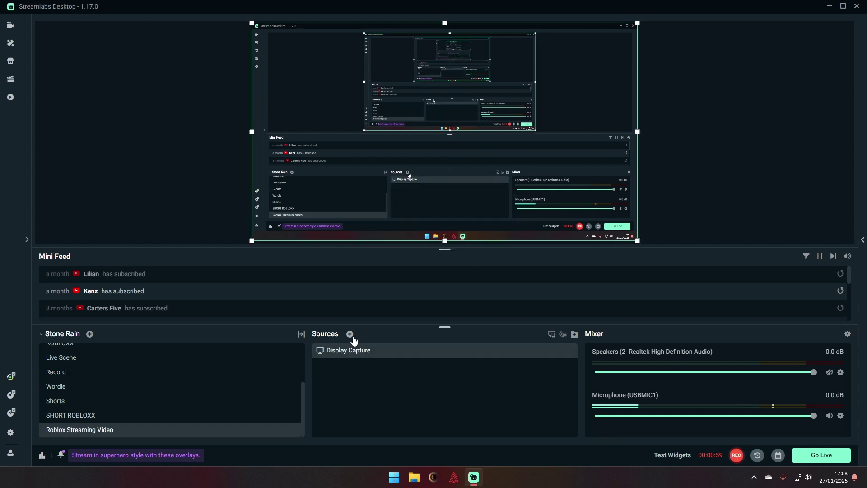
Add the existing Alert Box source to the Roblox Streaming Video scene and move it to the top centre of the canvas.
click(350, 334)
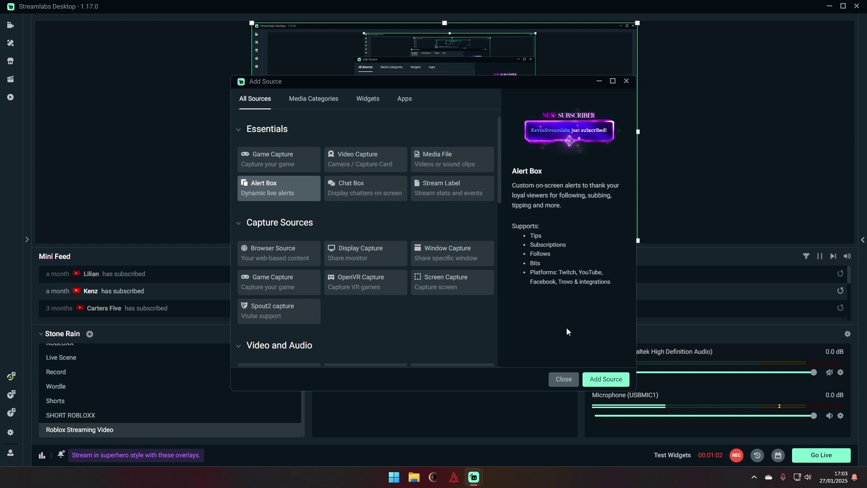
click(606, 380)
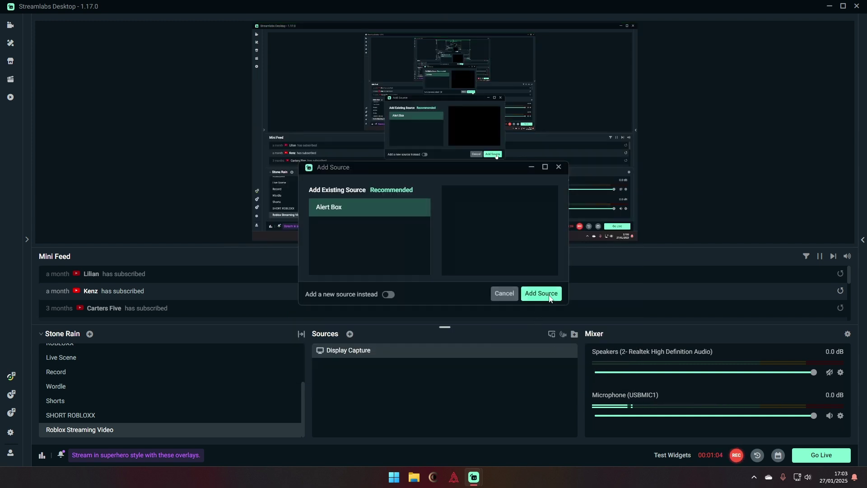
click(542, 292)
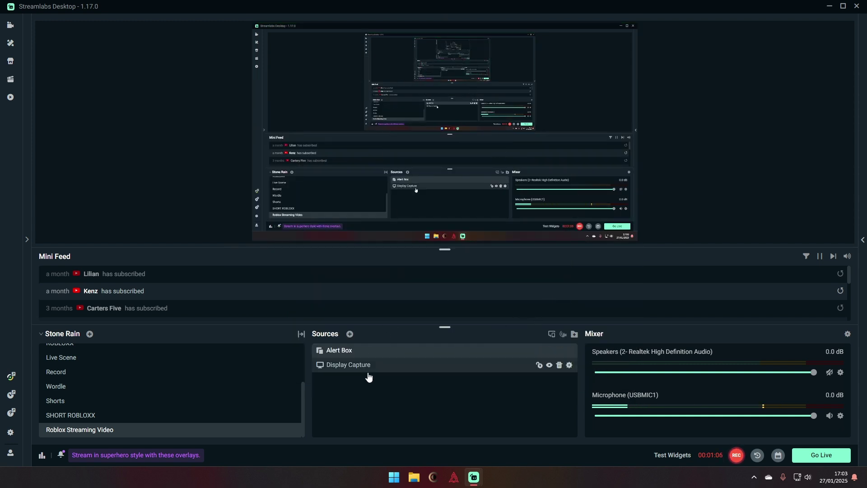
click(357, 350)
drag(342, 68, 450, 68)
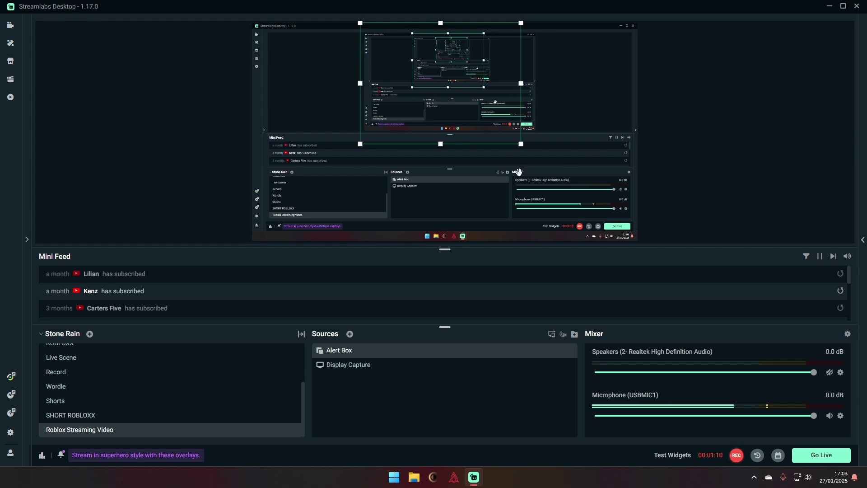
drag(454, 107, 461, 107)
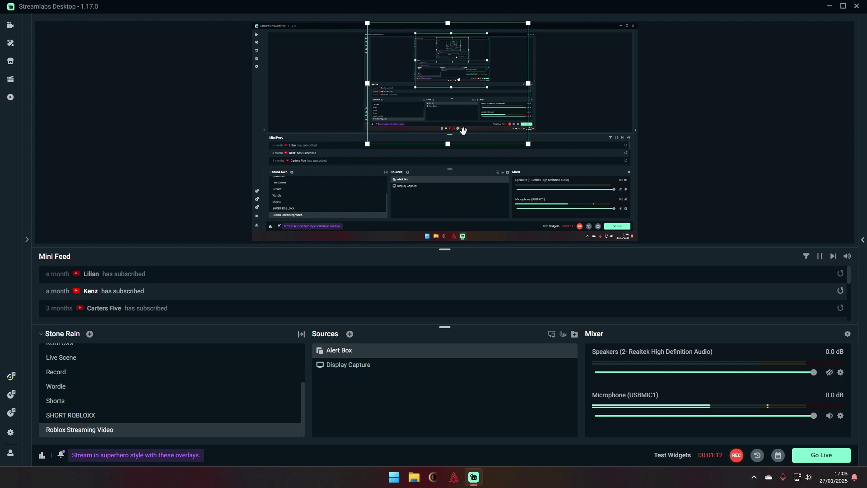
Add the existing Chat Box source to the scene and move it down to mid-height along the canvas's left edge.
click(349, 334)
click(365, 188)
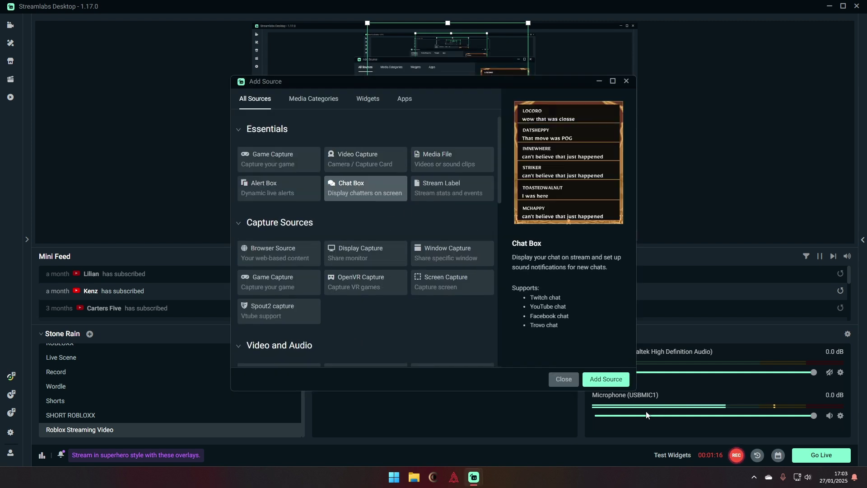
click(606, 379)
click(542, 294)
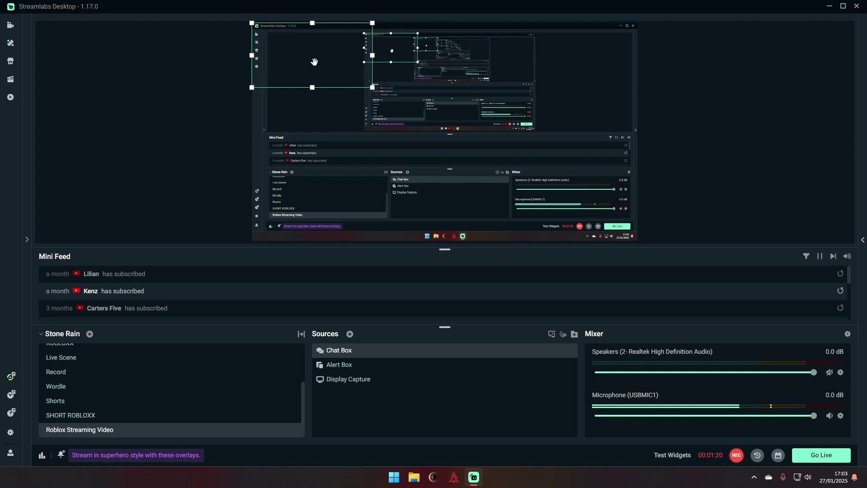
drag(314, 62, 321, 116)
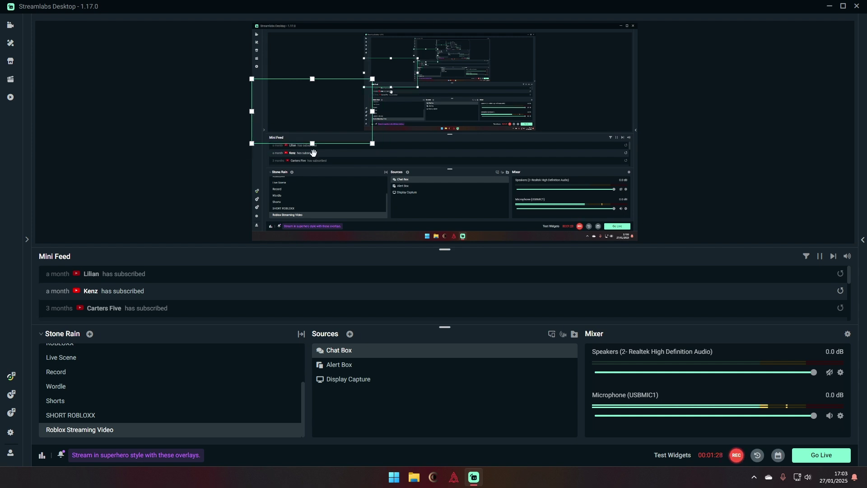
drag(323, 122, 324, 139)
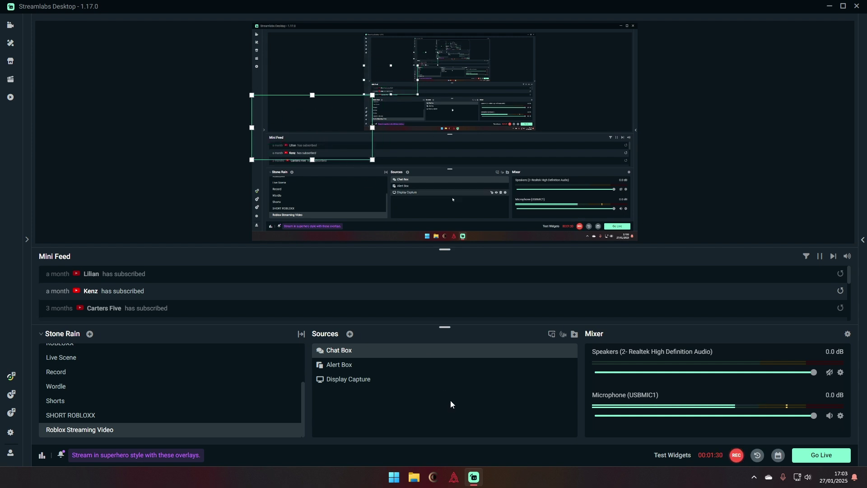
click(349, 334)
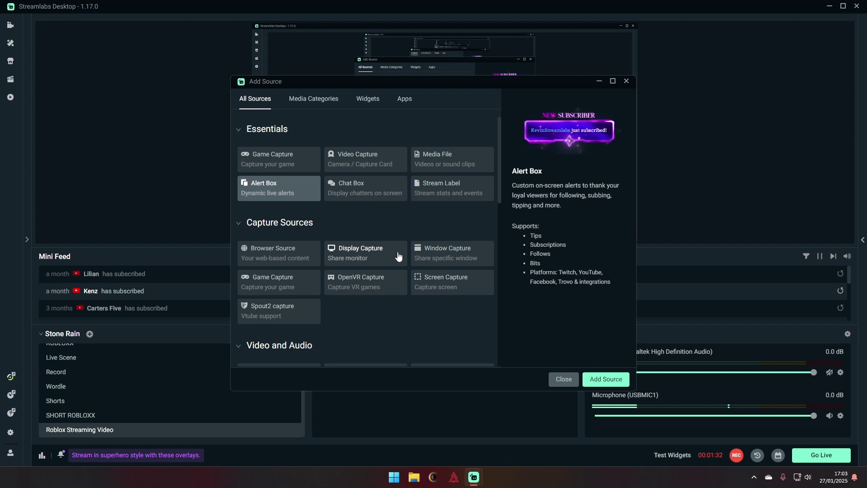
click(553, 379)
click(349, 379)
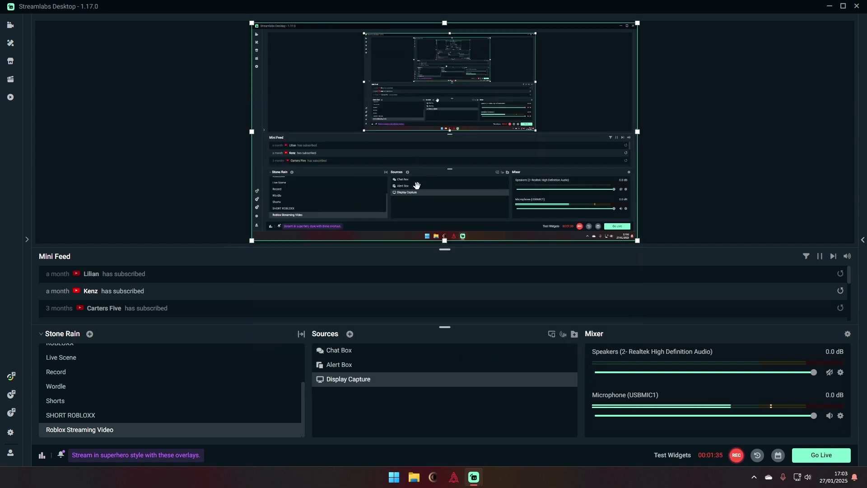
click(358, 365)
Add a new Browser Source named Roblox Profile to the Roblox Streaming Video scene.
click(351, 334)
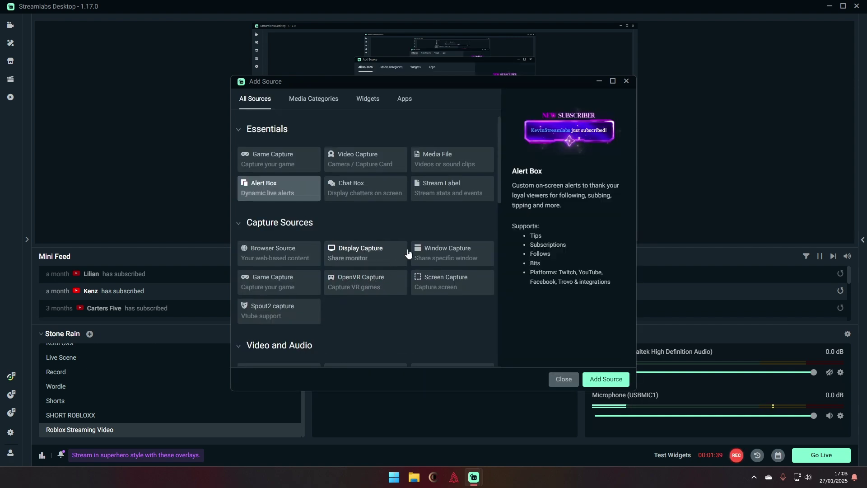
scroll(420, 269, down, 5)
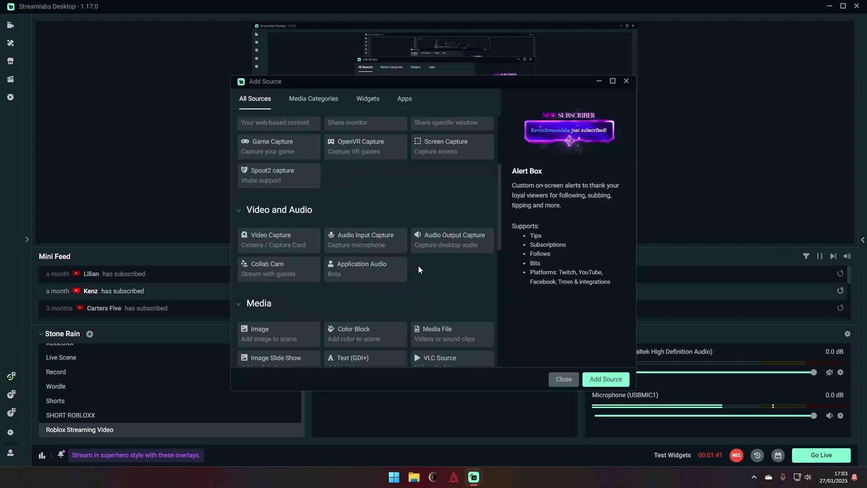
scroll(416, 276, down, 1)
scroll(426, 261, up, 6)
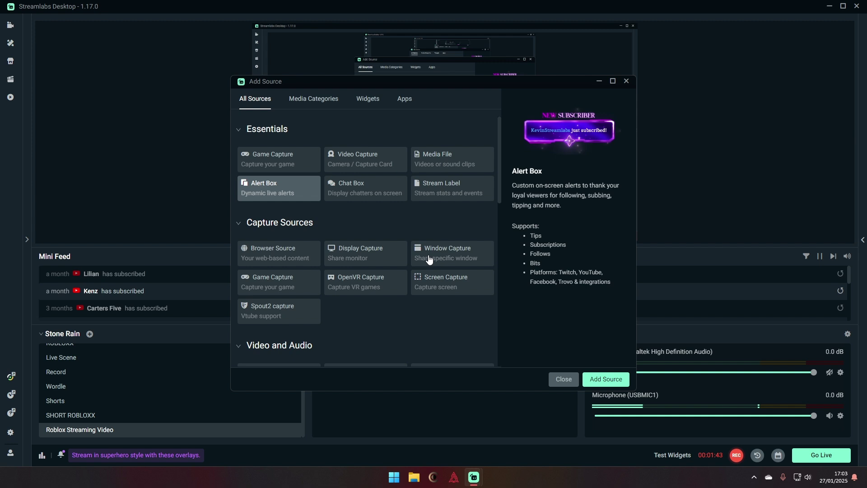
click(302, 252)
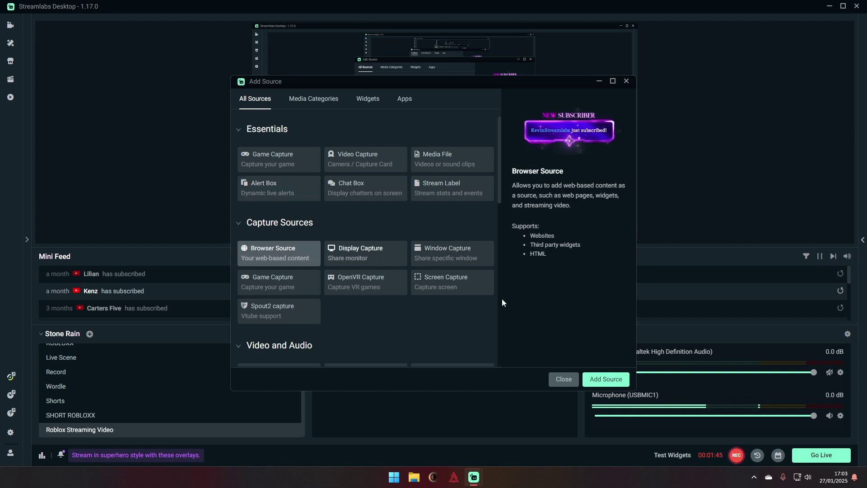
click(606, 379)
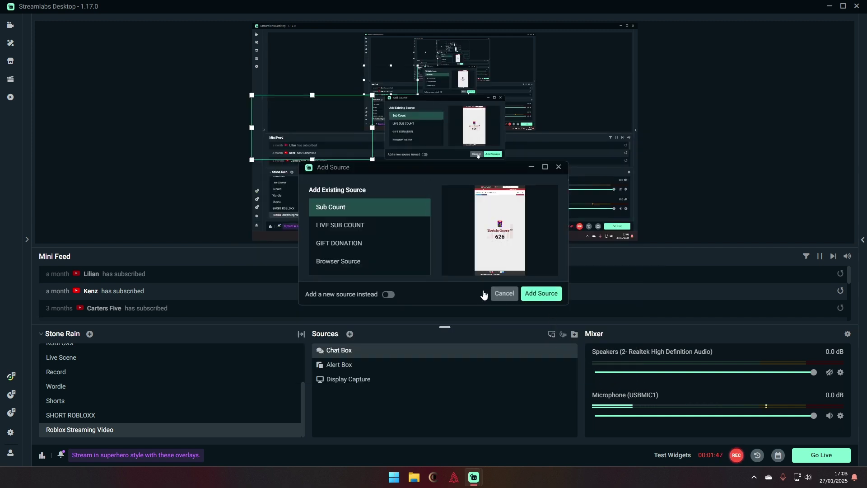
click(387, 294)
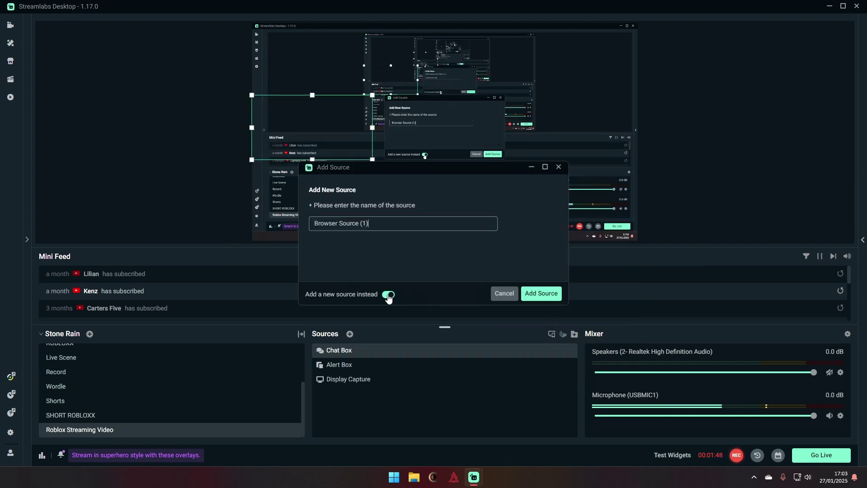
triple_click(387, 217)
text(Roblo)
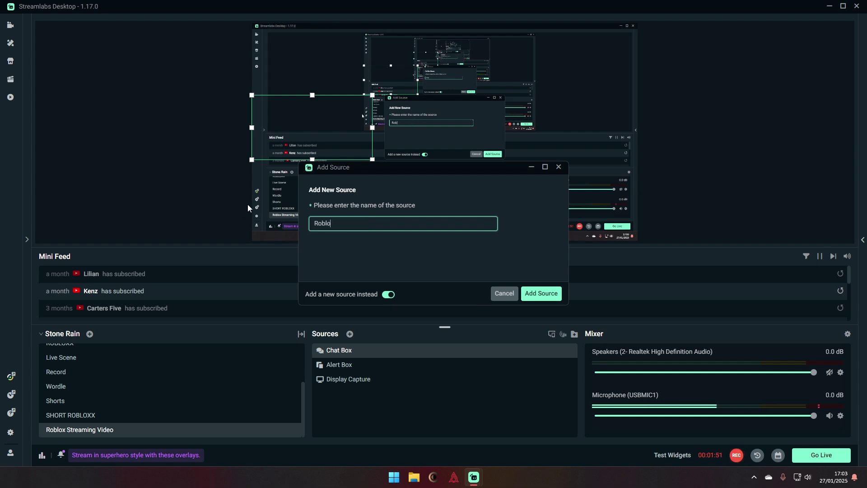
text(x Profile)
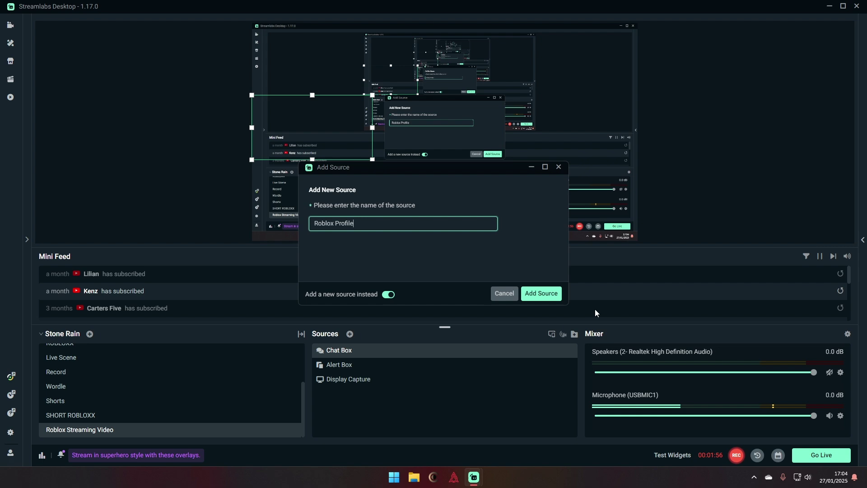
click(541, 293)
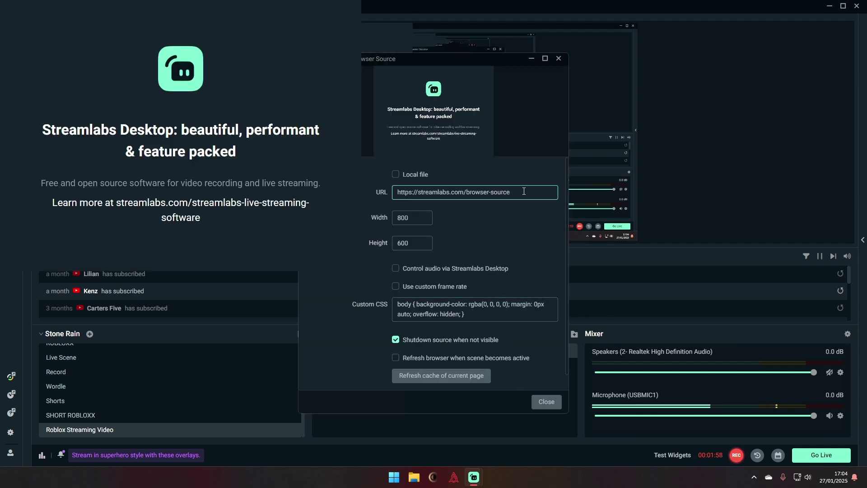
Switch to Chrome, open the Roblox website and copy the link of the account's profile page.
triple_click(524, 192)
click(679, 81)
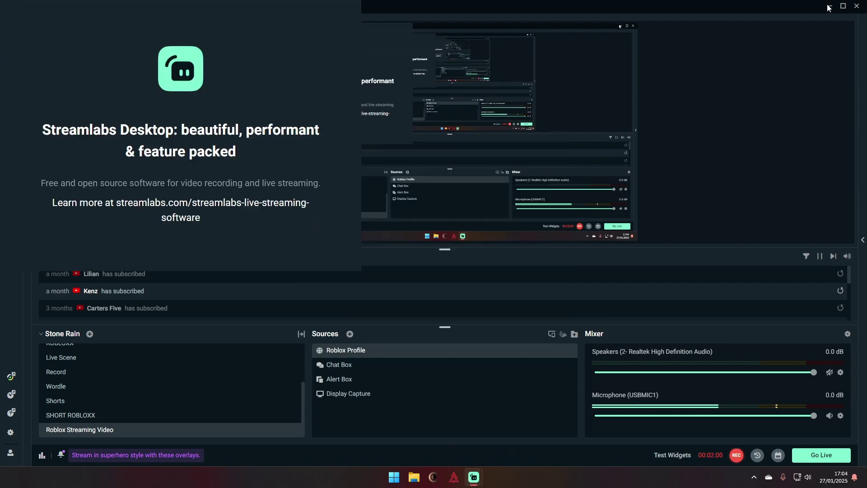
click(830, 6)
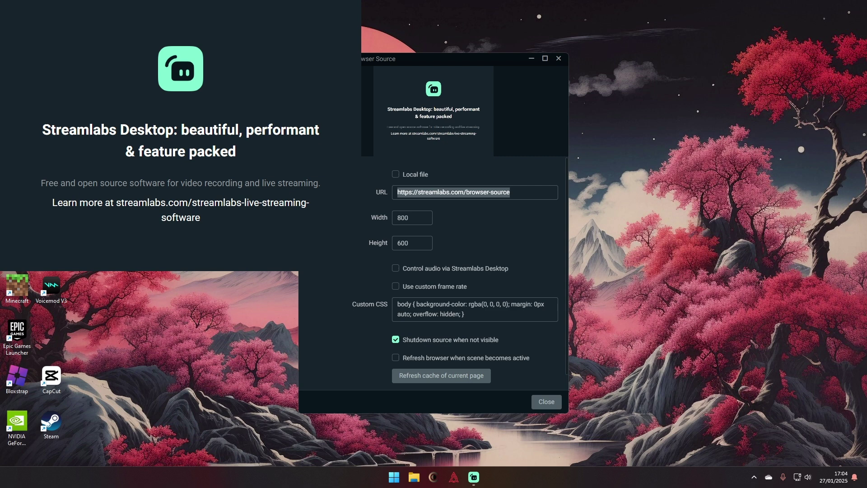
text(s)
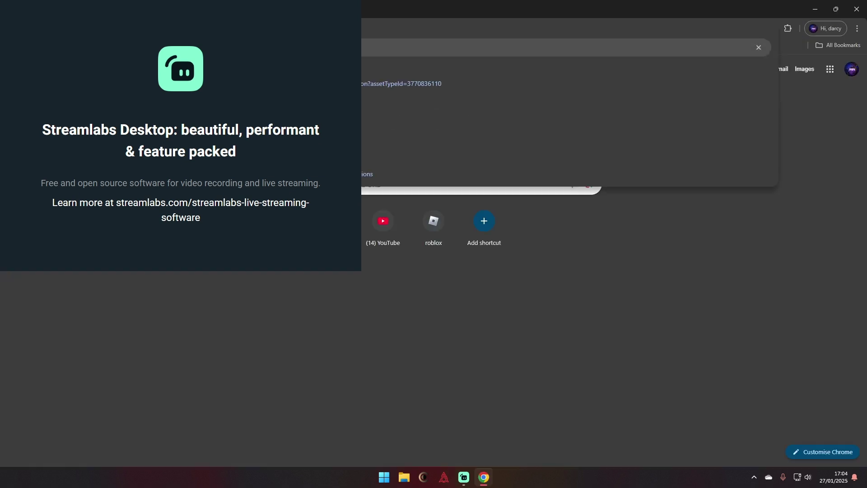
key(Return)
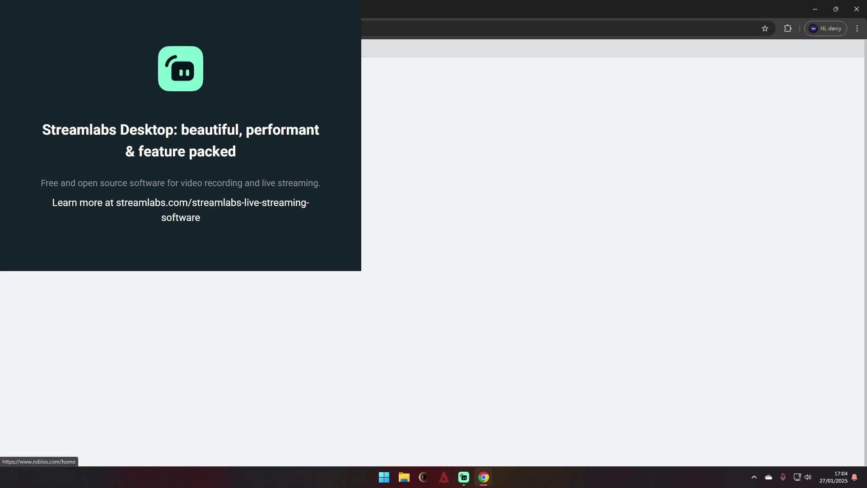
click(850, 48)
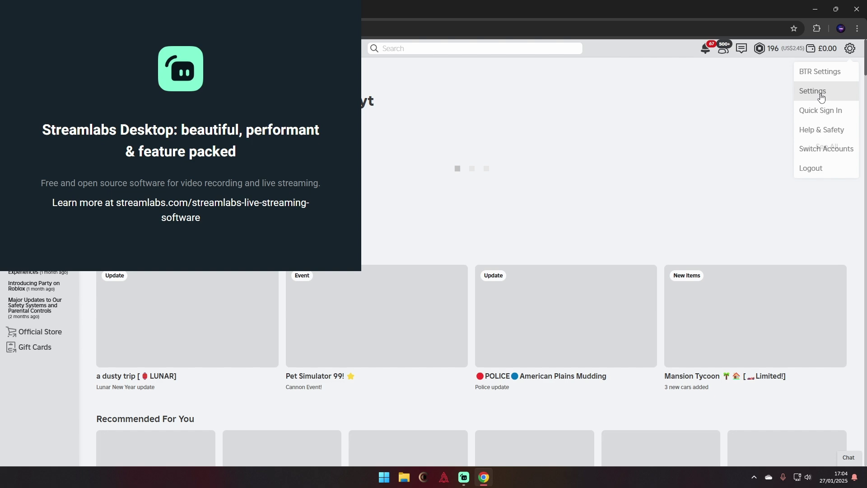
click(822, 91)
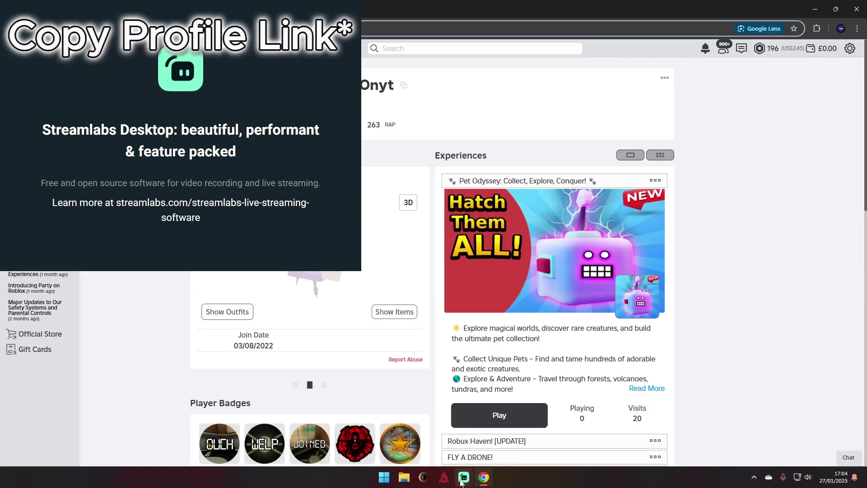
Return to Streamlabs Desktop and replace the browser source's URL with the copied Roblox profile link, keeping the 800 × 600 size.
click(462, 479)
click(485, 430)
click(464, 477)
click(509, 429)
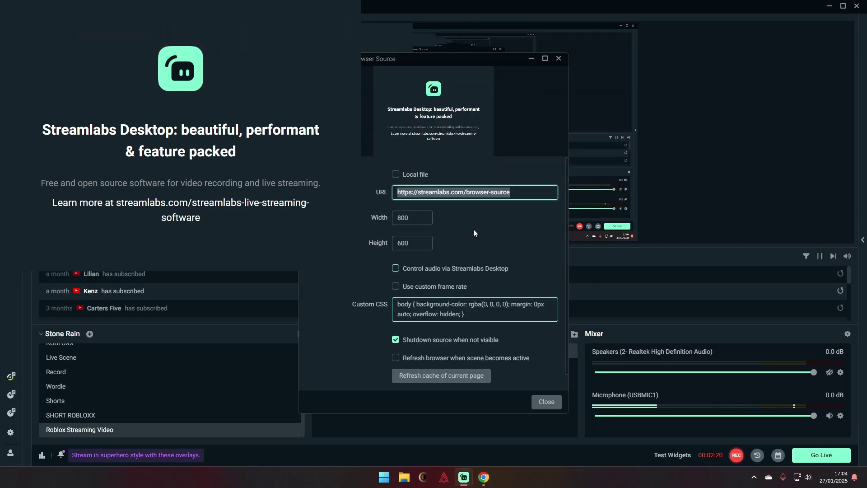
key(ctrl+v)
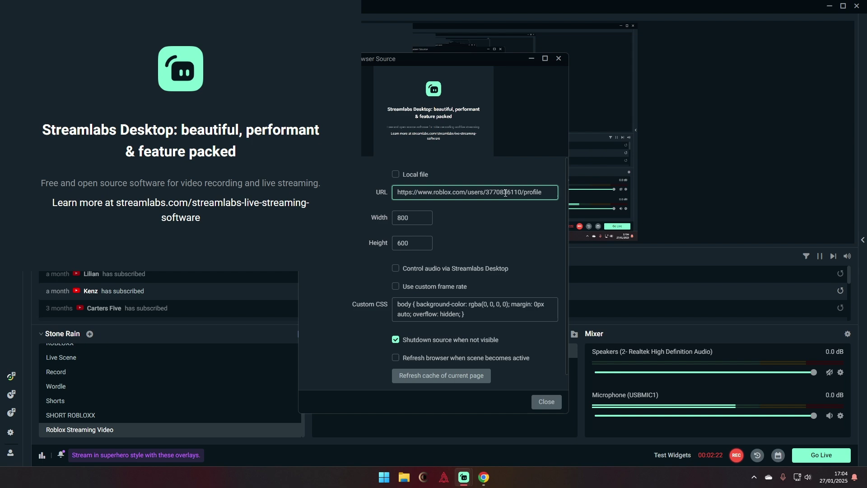
click(548, 401)
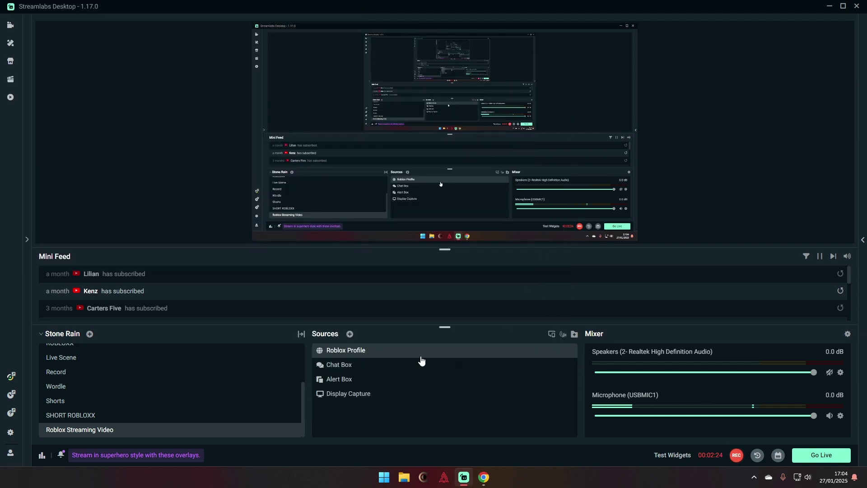
Move the Roblox Profile source against the canvas's right edge and check the profile page in its Interact window.
drag(338, 91, 541, 116)
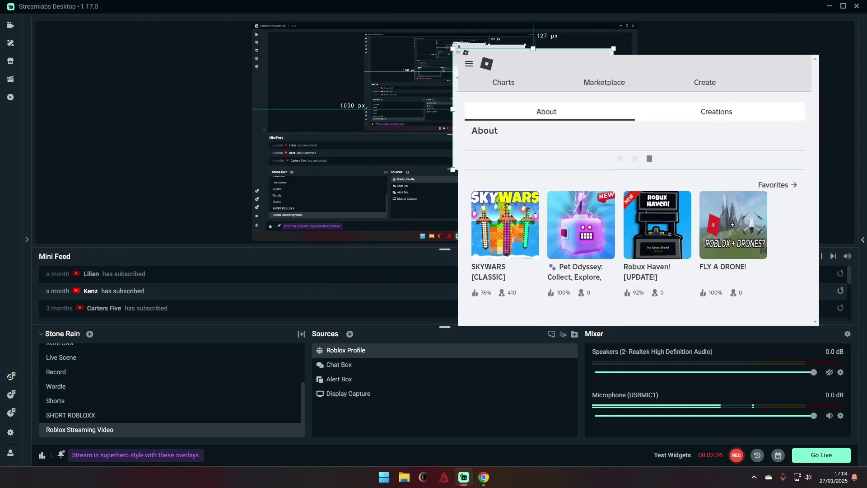
drag(679, 207, 727, 269)
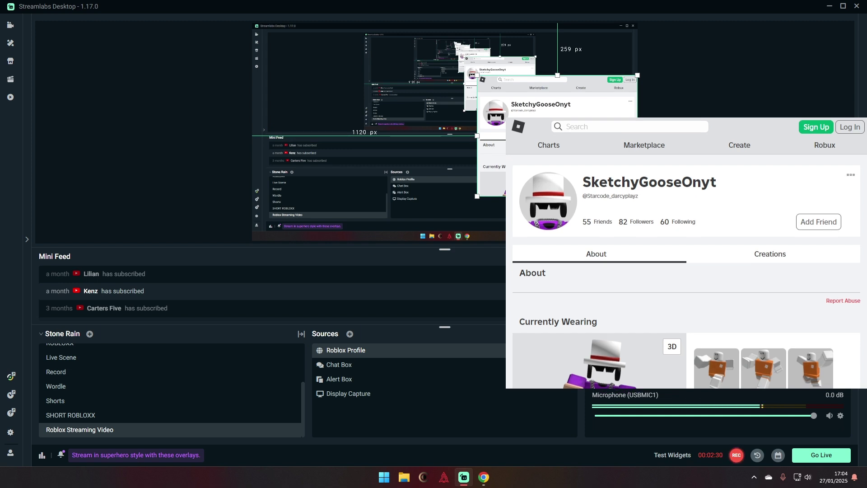
right_click(612, 154)
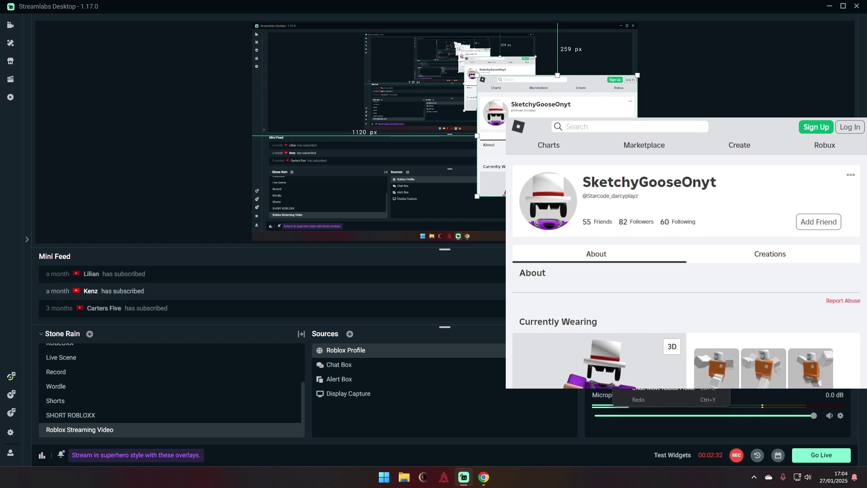
click(638, 338)
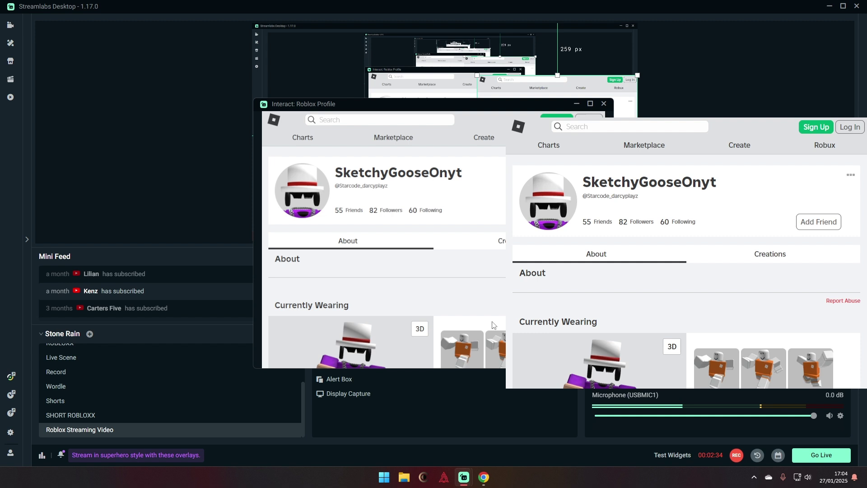
click(604, 103)
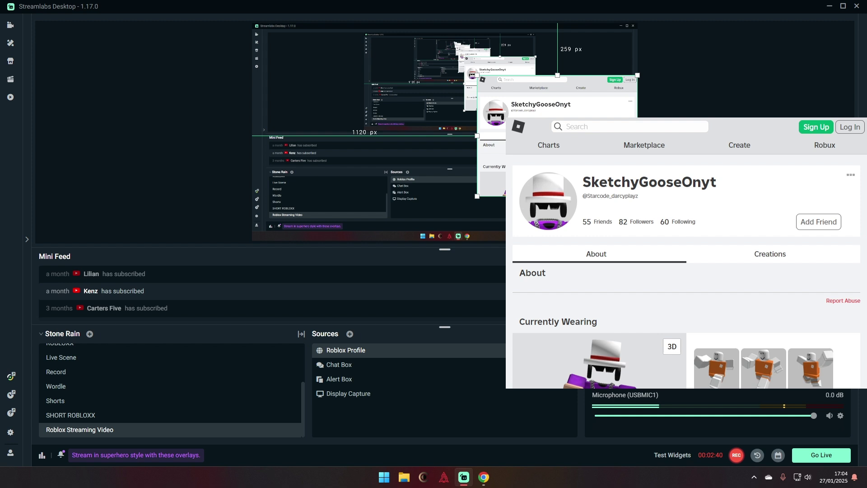
Crop the bottom, right and top of the Roblox Profile source down to the avatar, username and friend and follower counts.
drag(557, 196, 558, 132)
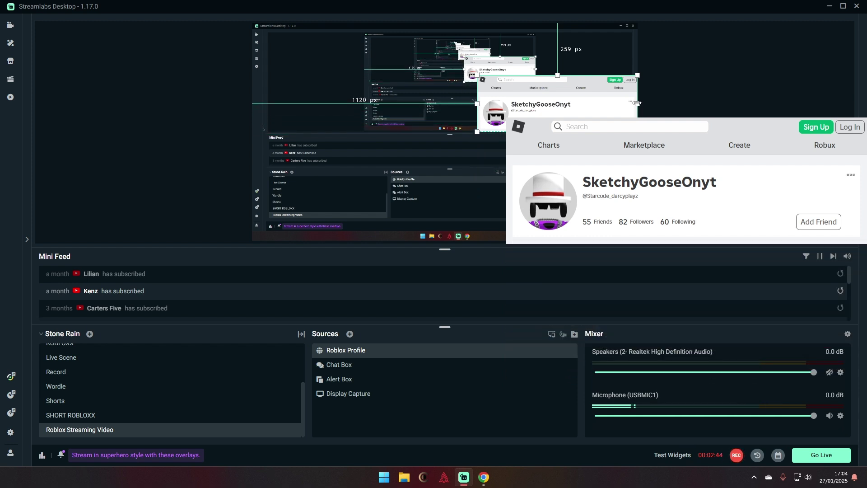
drag(637, 103, 580, 103)
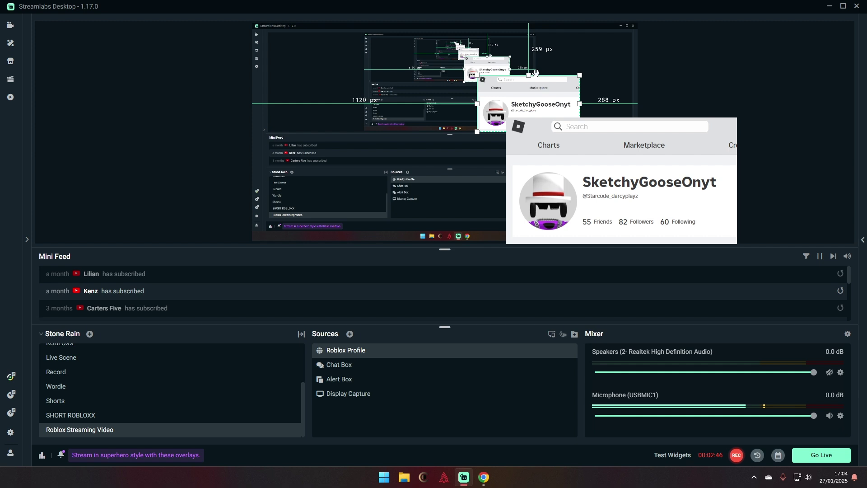
drag(530, 75, 530, 93)
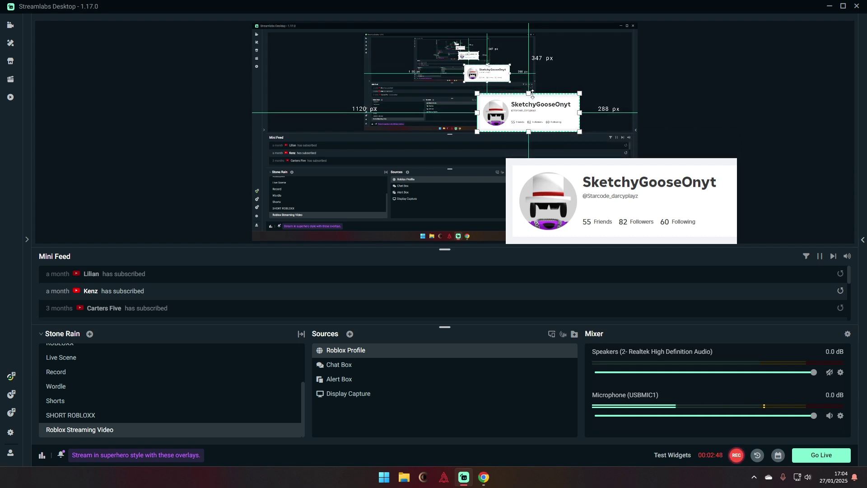
Move the cropped Roblox Profile source into the canvas's bottom-right corner and enlarge it to start about 1312 px from the left edge.
drag(541, 130, 593, 227)
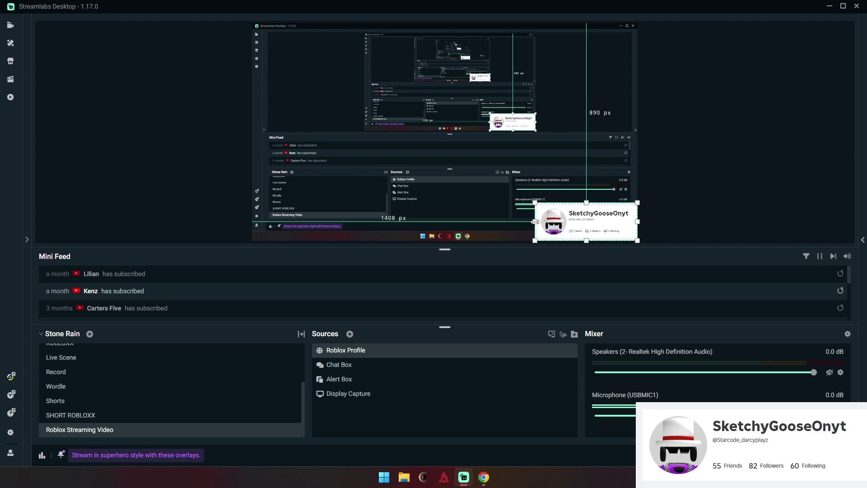
drag(535, 222, 516, 221)
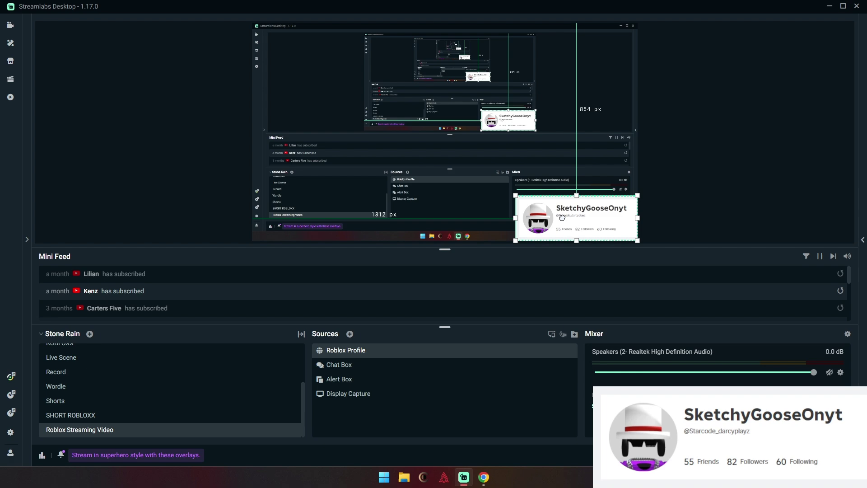
click(663, 192)
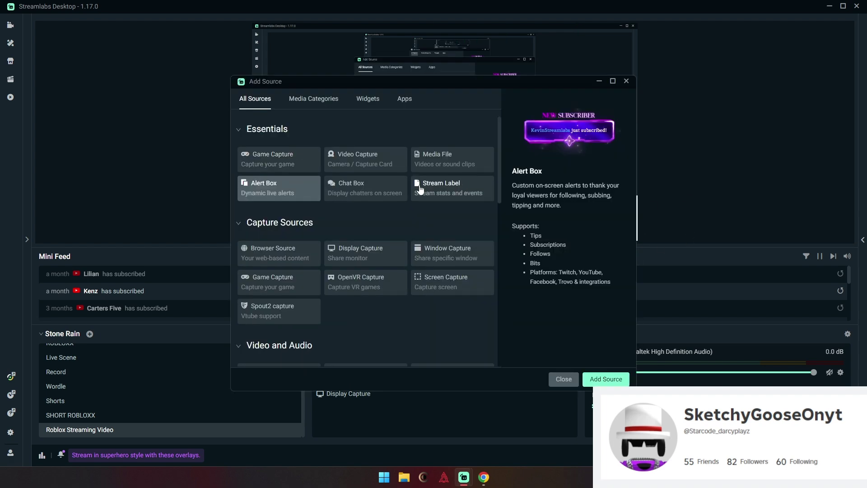
Add a Viewer Count widget as a source in the Roblox Streaming Video scene.
scroll(305, 260, down, 5)
scroll(311, 258, down, 1)
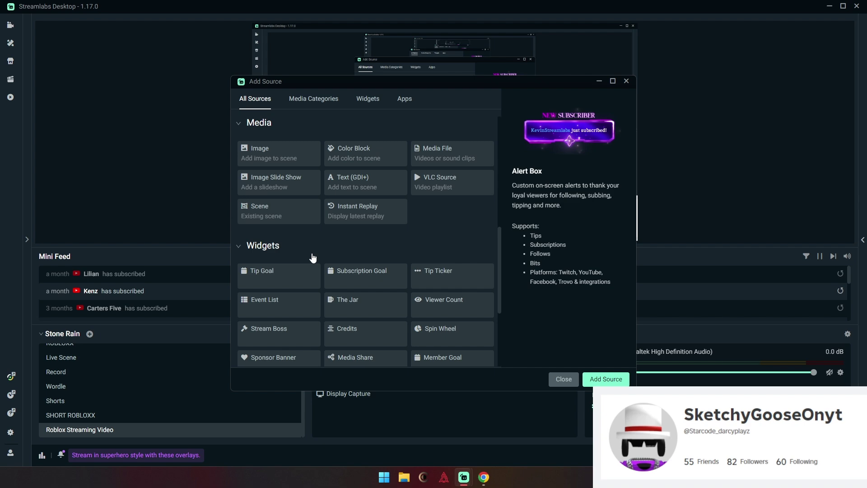
scroll(313, 258, up, 5)
scroll(387, 188, down, 7)
click(436, 220)
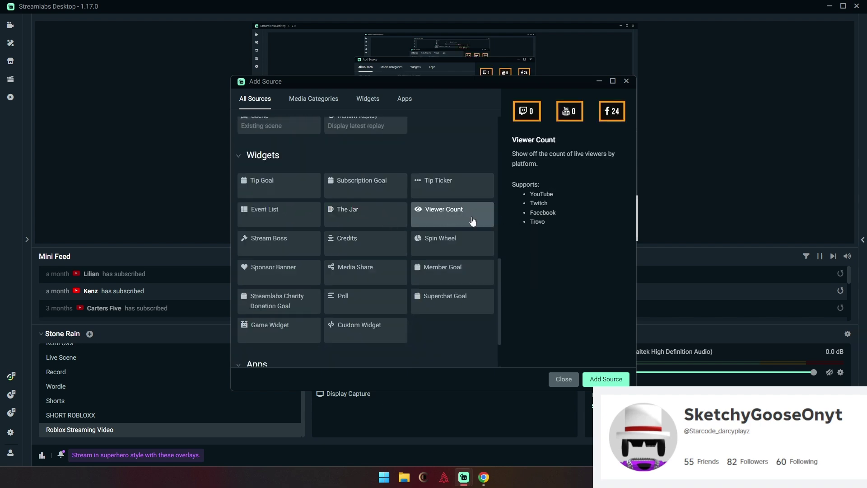
click(607, 381)
click(533, 293)
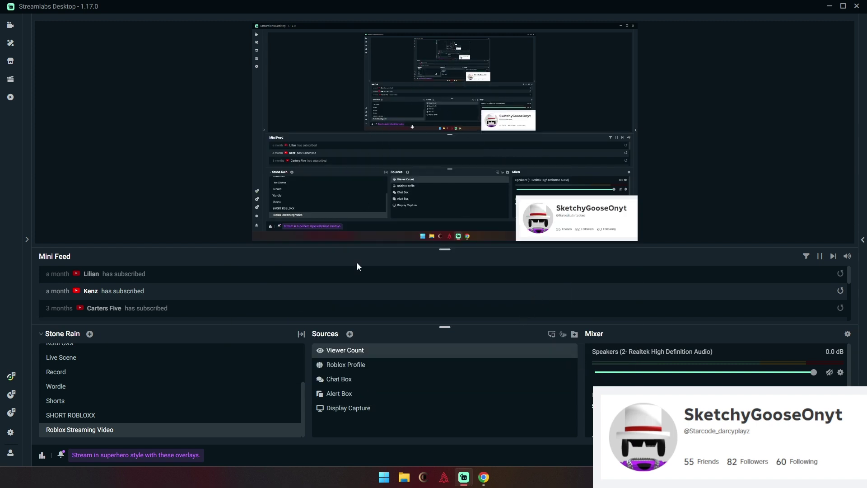
Keep the Viewer Count source in the canvas's top-left corner and enlarge it to end about 891 px from the right edge.
drag(266, 25, 376, 57)
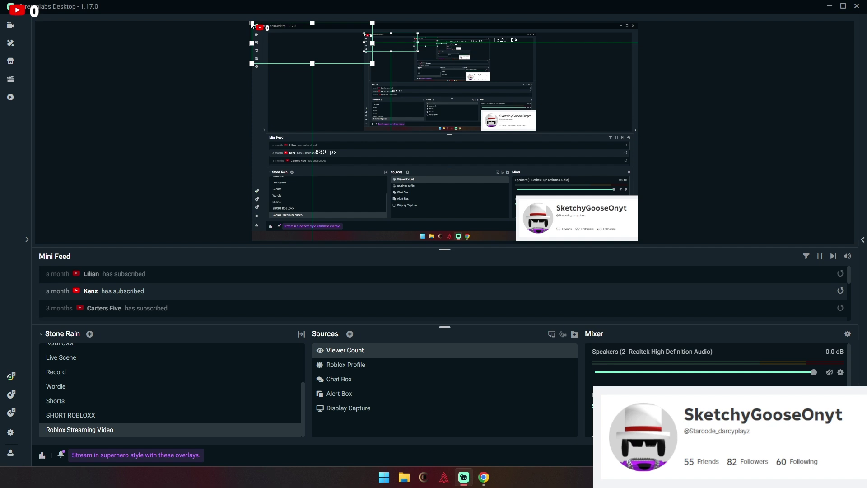
drag(251, 21, 208, 10)
drag(307, 40, 312, 40)
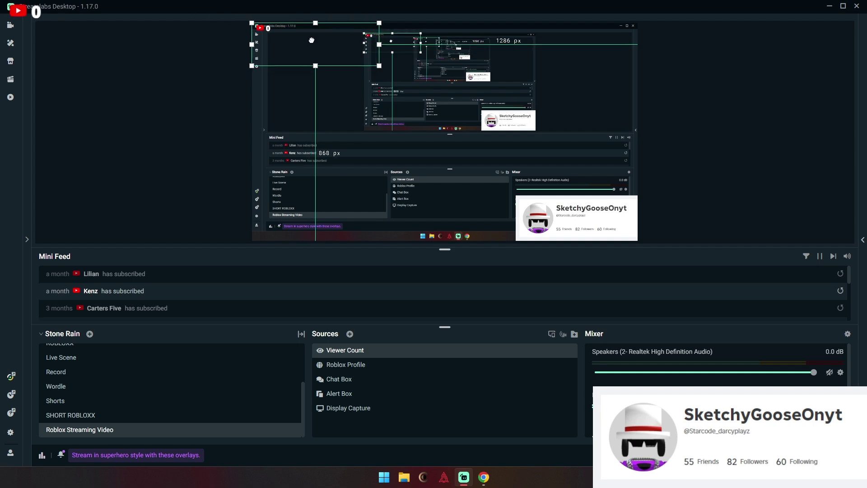
drag(379, 66, 458, 92)
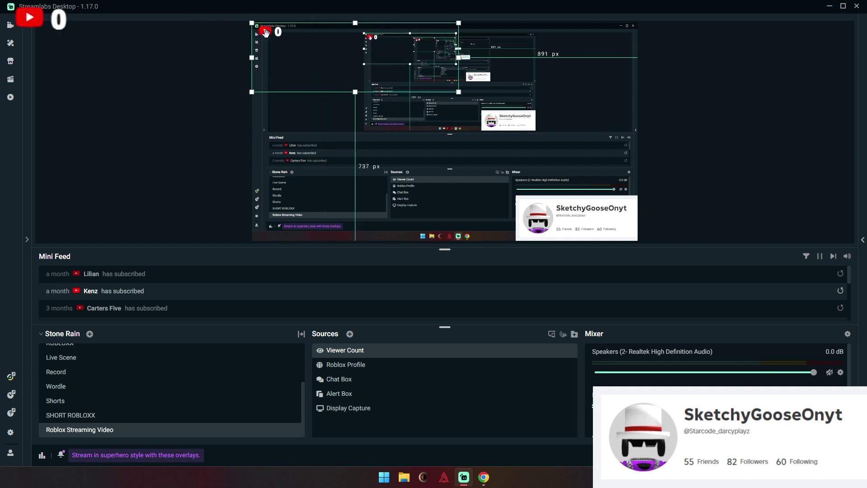
Start adding a Text (GDI+) source to the Roblox Streaming Video scene.
click(266, 95)
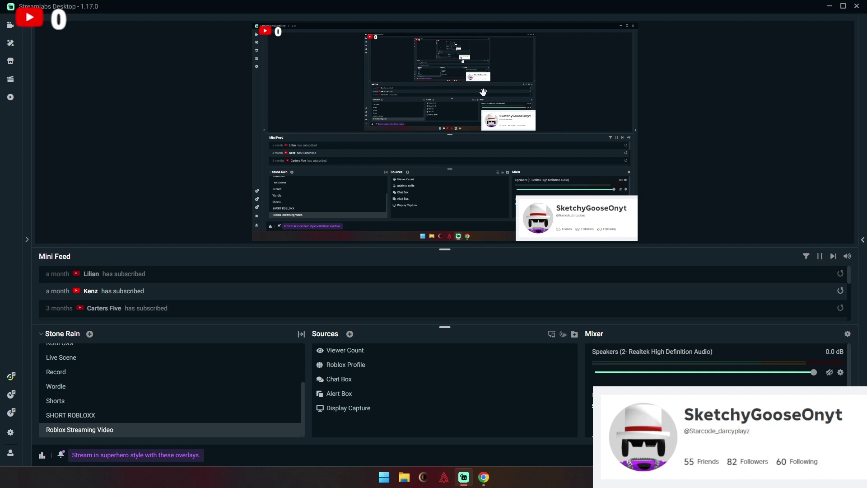
click(350, 334)
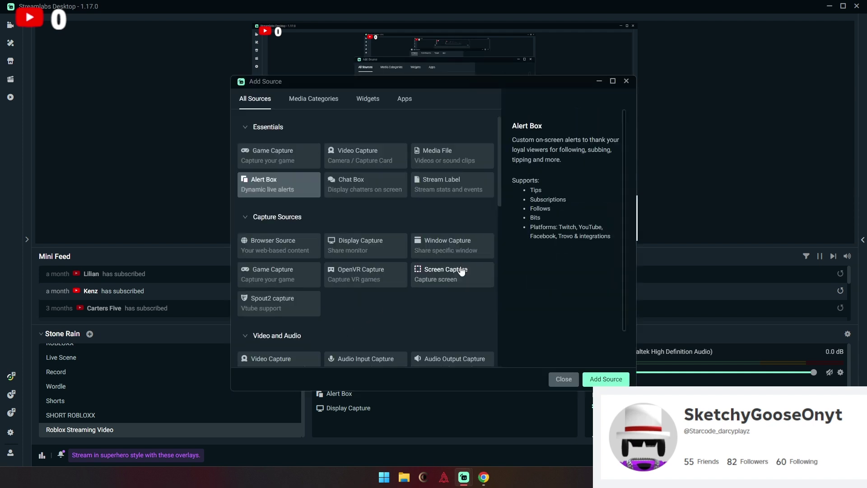
scroll(399, 209, down, 2)
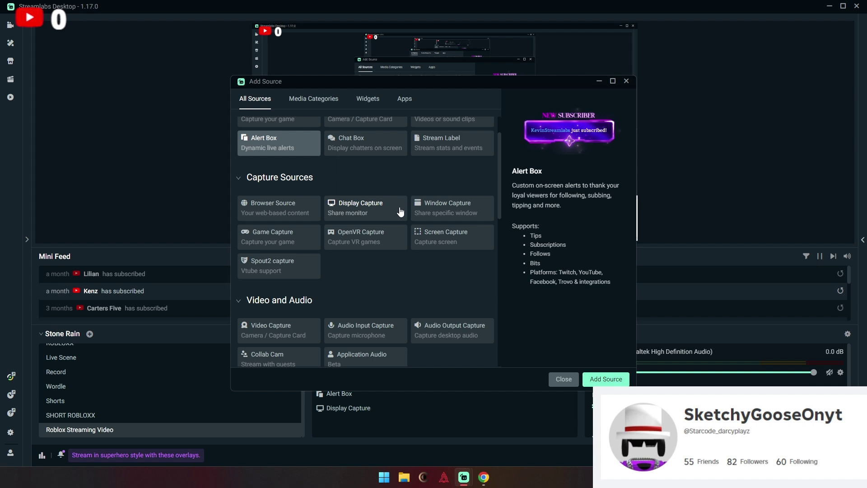
scroll(420, 234, down, 10)
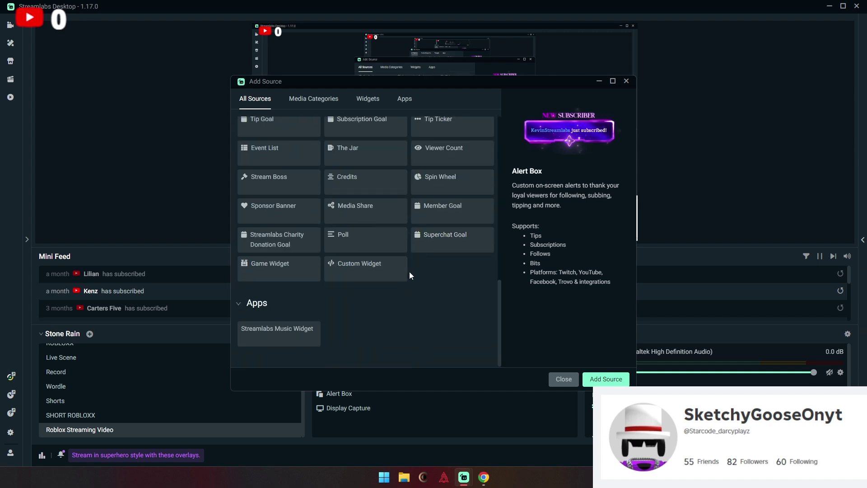
click(450, 247)
click(330, 268)
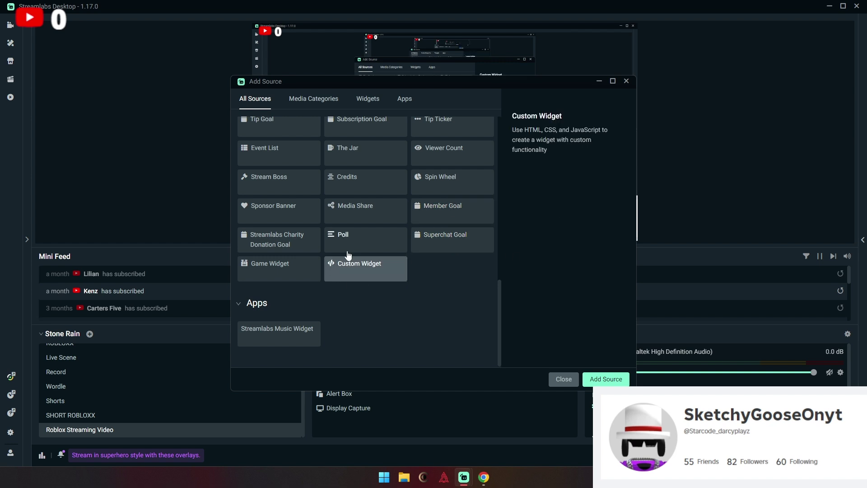
scroll(353, 246, up, 2)
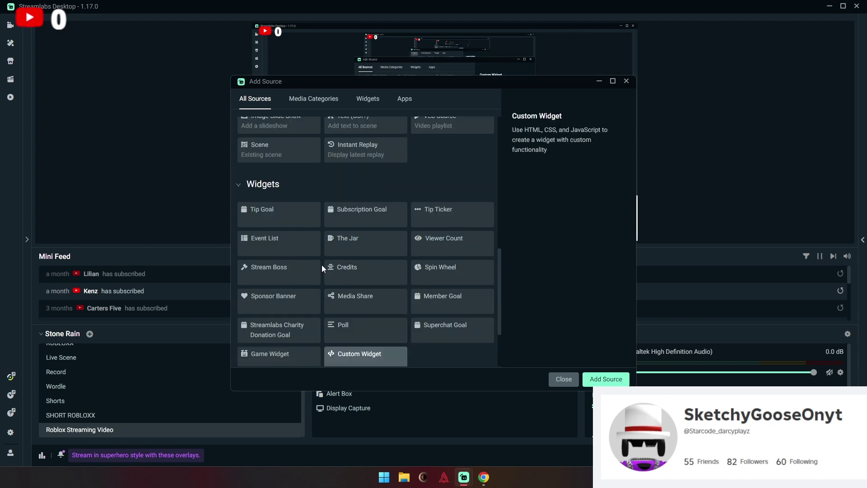
scroll(400, 249, up, 3)
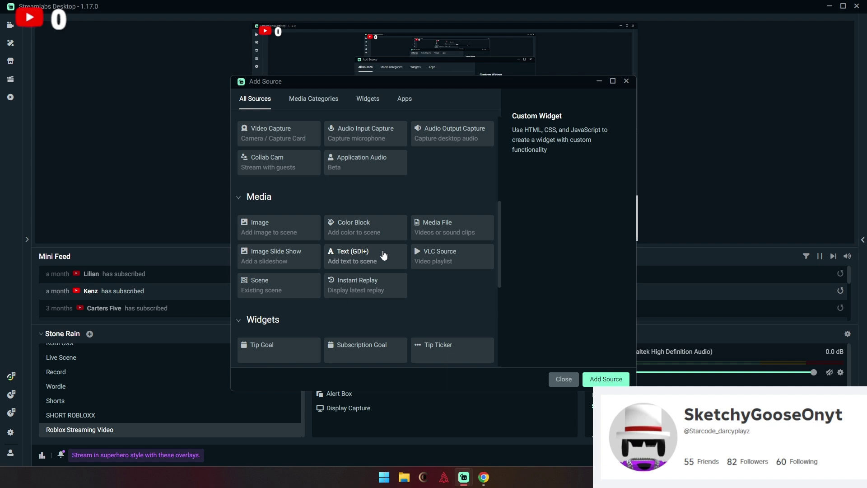
click(383, 254)
click(595, 375)
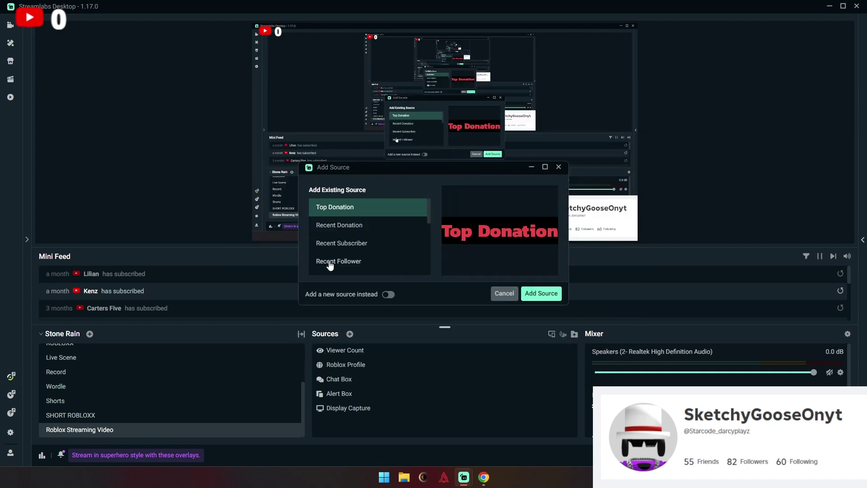
Create the text as a new source named "Follow to join" instead of reusing an existing one.
click(389, 295)
drag(352, 223, 213, 222)
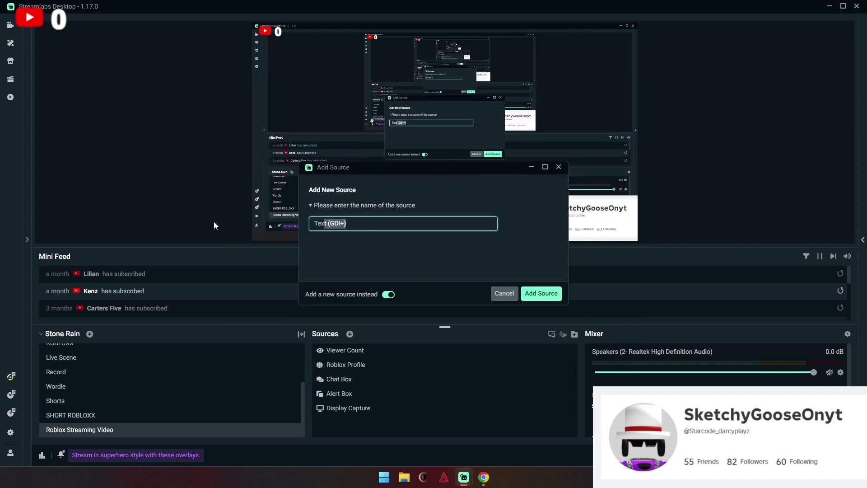
key(BackSpace)
key(BackSpace)
key(BackSpace)
key(BackSpace)
key(BackSpace)
text(DF)
key(BackSpace)
key(BackSpace)
text(Follow to join!)
click(541, 293)
Set the source's text to "Follow To Join!" in Arial Regular, size 36, and close its settings.
click(423, 275)
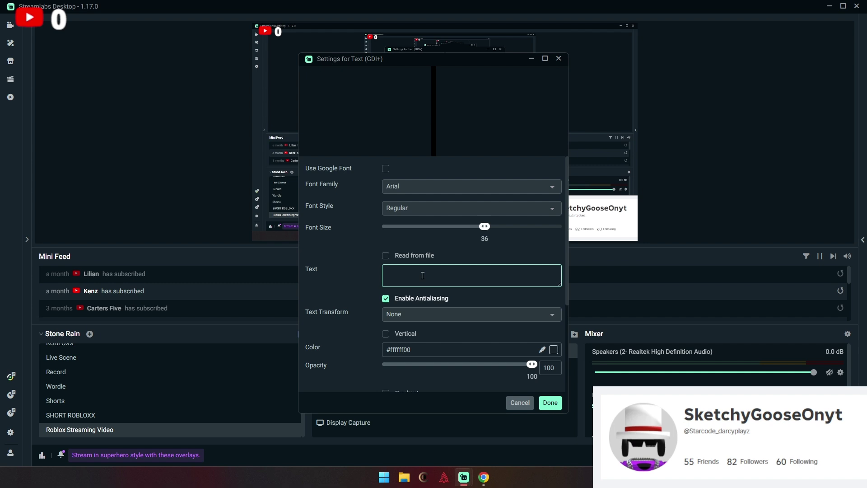
text(Follow T)
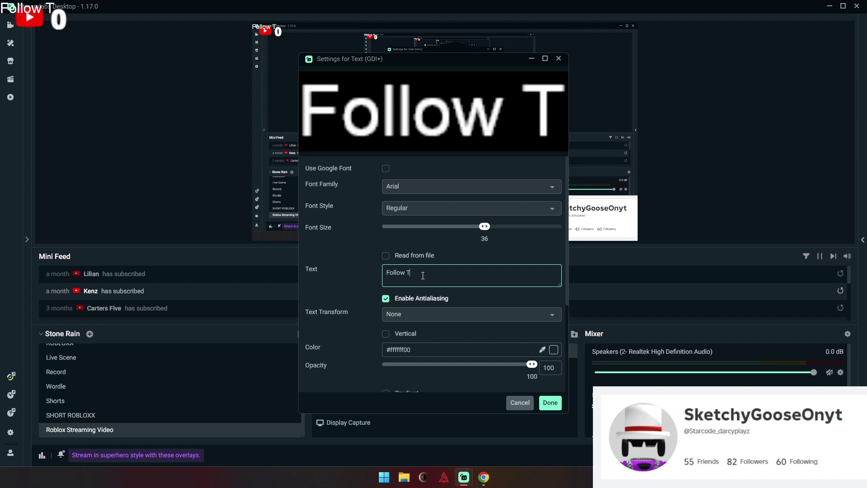
text(o Join!)
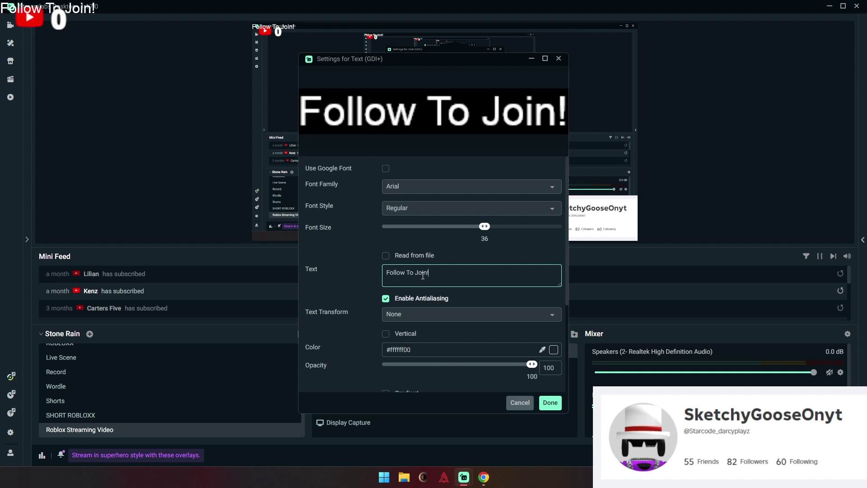
click(550, 402)
Move the Follow To Join! text directly above the Roblox Profile source and enlarge it to the profile's width.
click(367, 350)
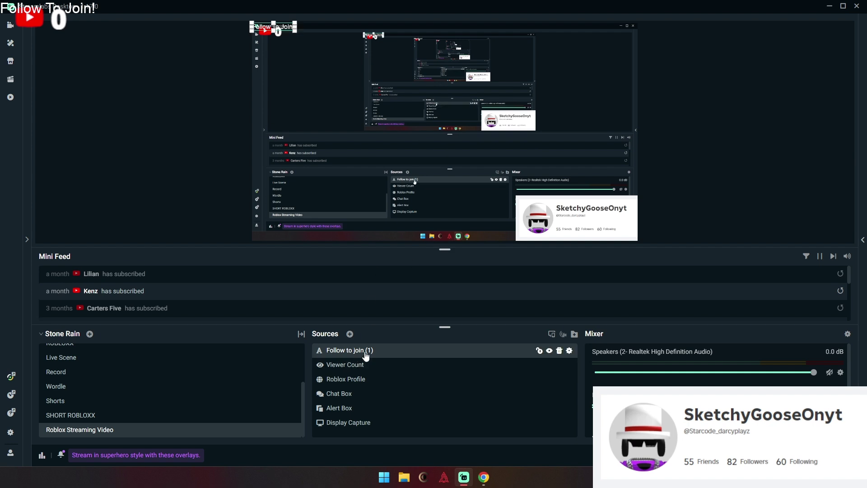
drag(278, 30, 545, 193)
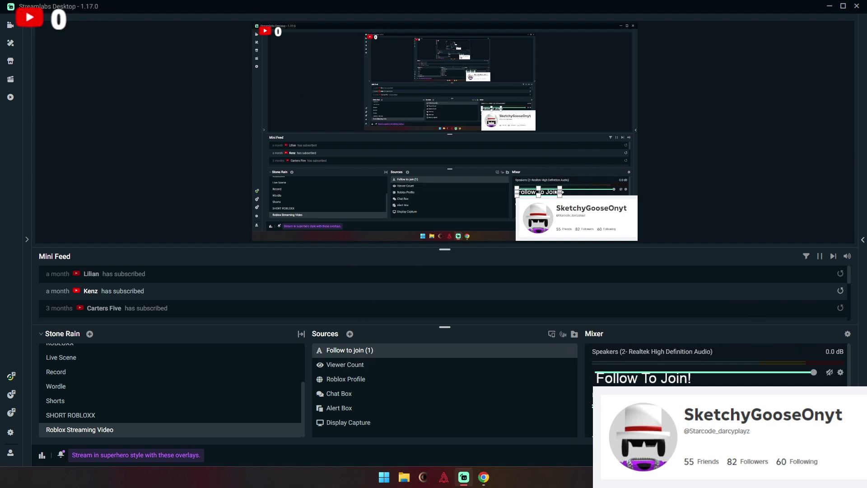
drag(563, 191, 638, 186)
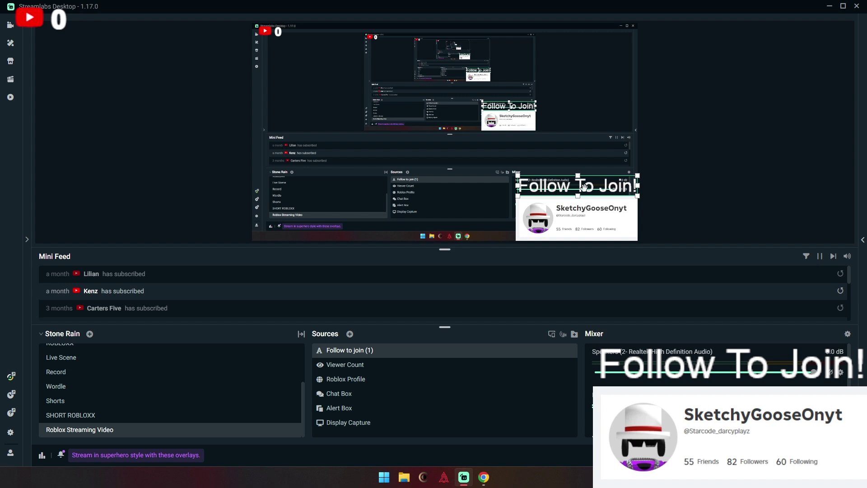
Open the properties of the Follow To Join! text source at its color options.
right_click(587, 190)
mouse_move(634, 281)
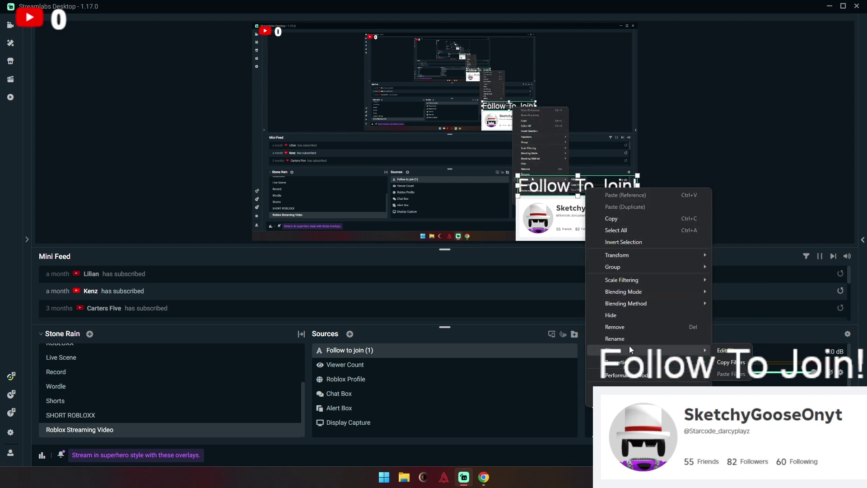
click(618, 362)
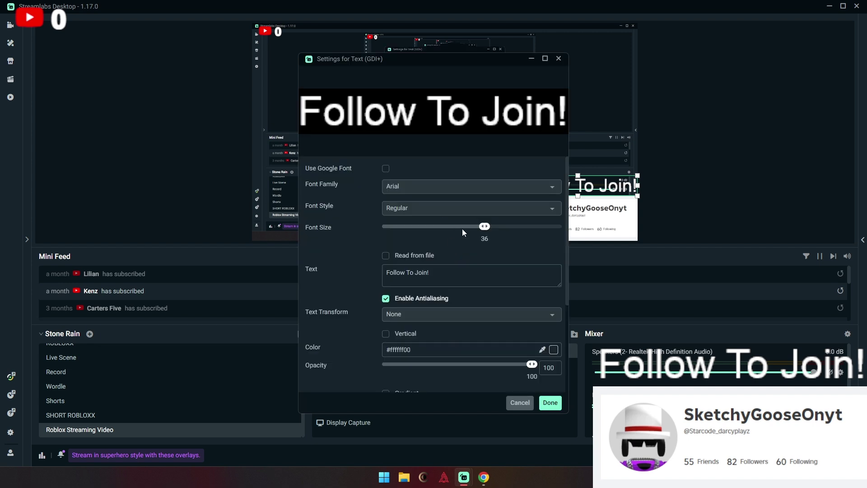
scroll(407, 285, down, 3)
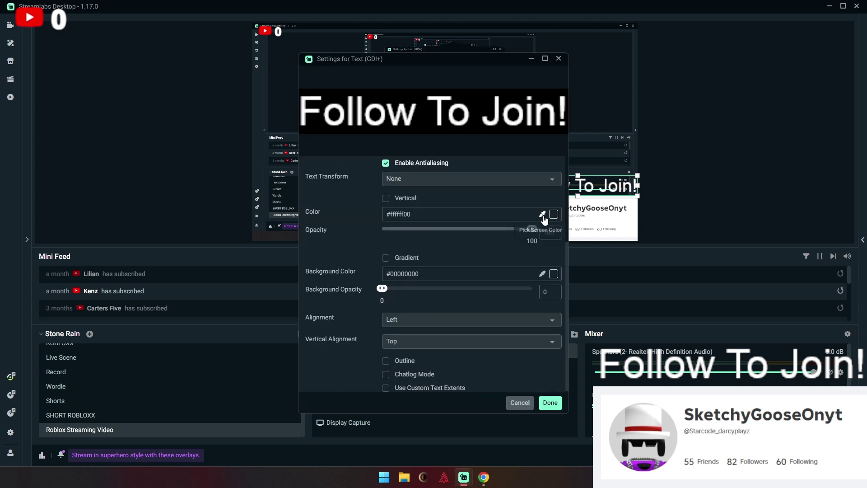
Try black as the text color of the Follow To Join! source.
click(554, 215)
drag(505, 238, 560, 209)
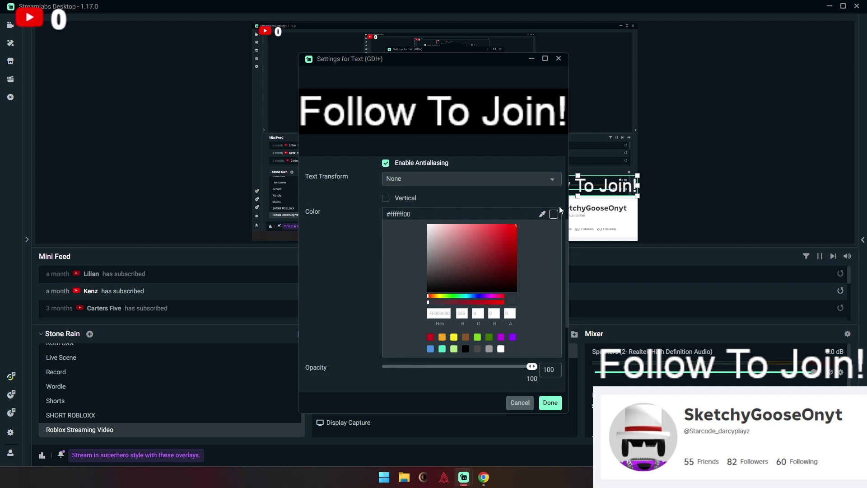
drag(458, 284, 396, 297)
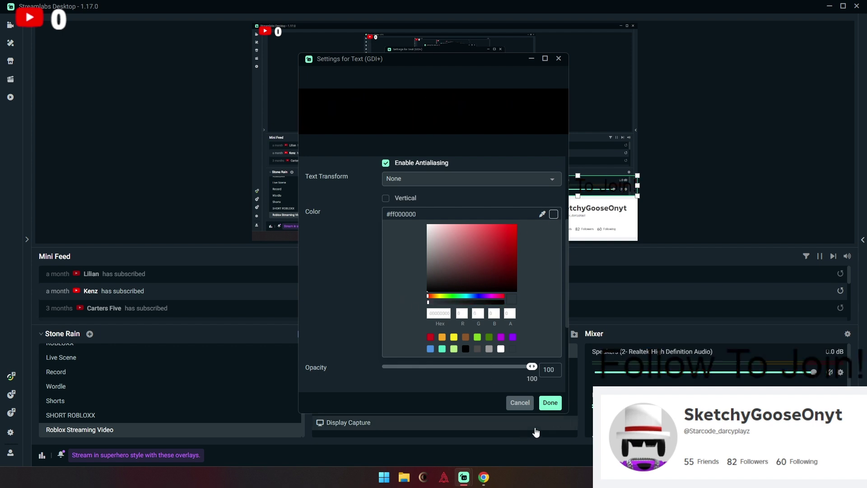
click(550, 402)
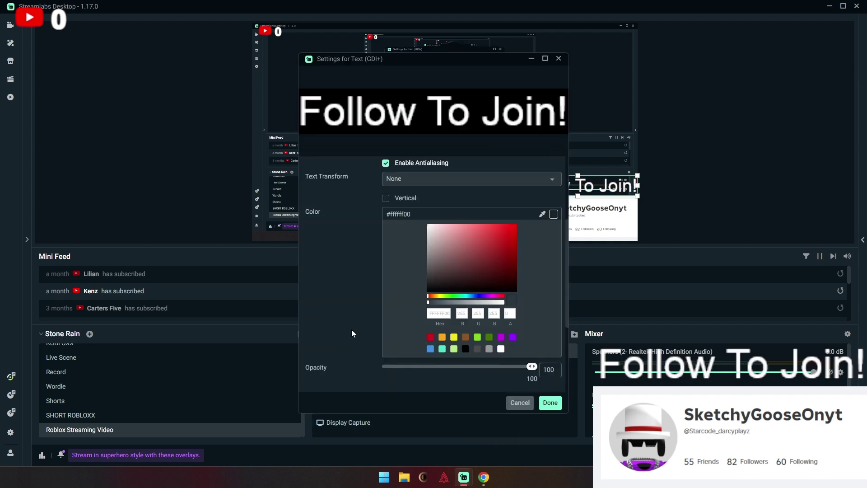
Set the text's background opacity to 100 and move the settings window off the source on the canvas.
scroll(353, 334, down, 2)
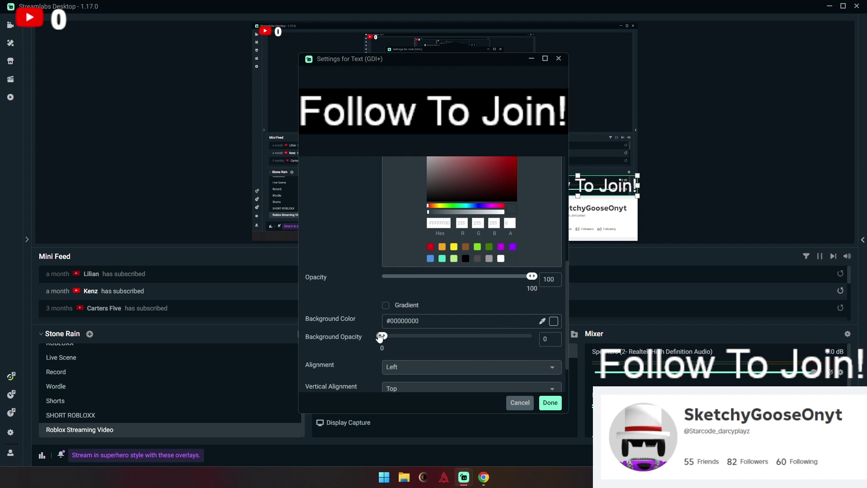
drag(381, 337, 612, 340)
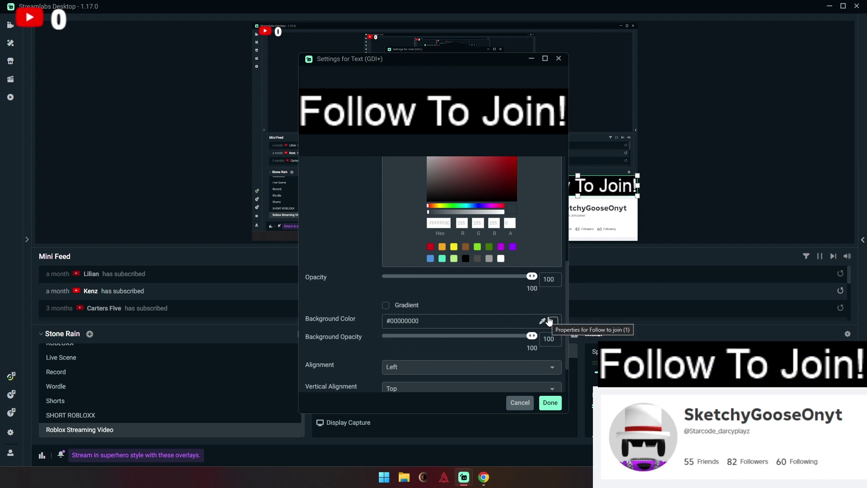
key(super+Right)
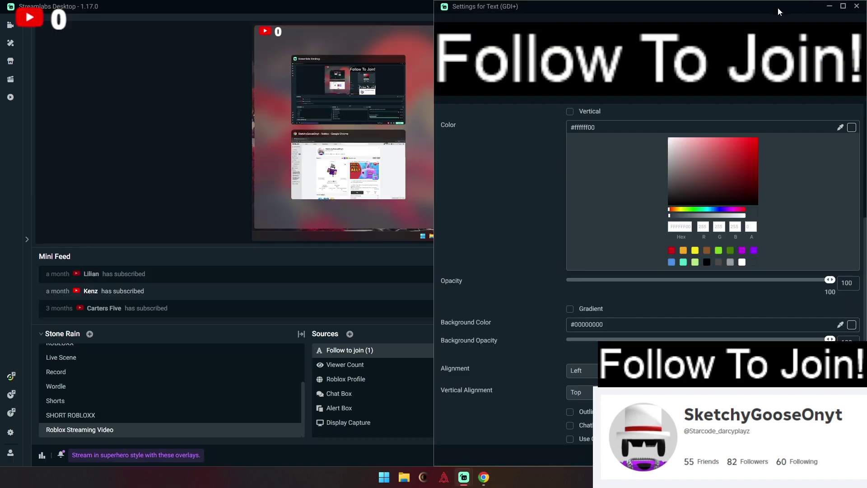
drag(778, 8, 414, 128)
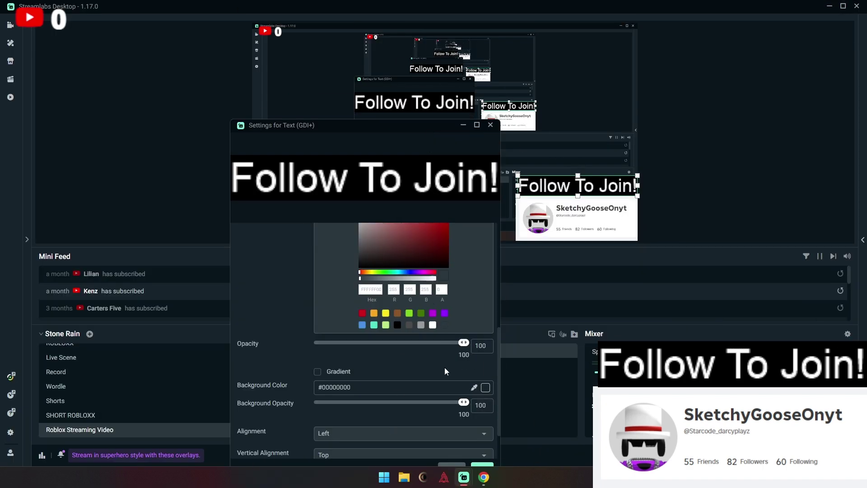
Try a cyan background color, #00f8ff00, behind the Follow To Join! text.
click(487, 387)
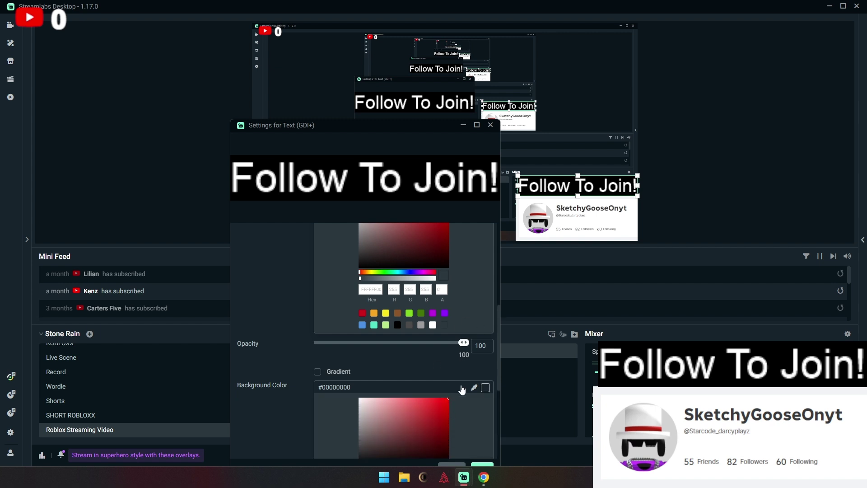
scroll(356, 308, down, 2)
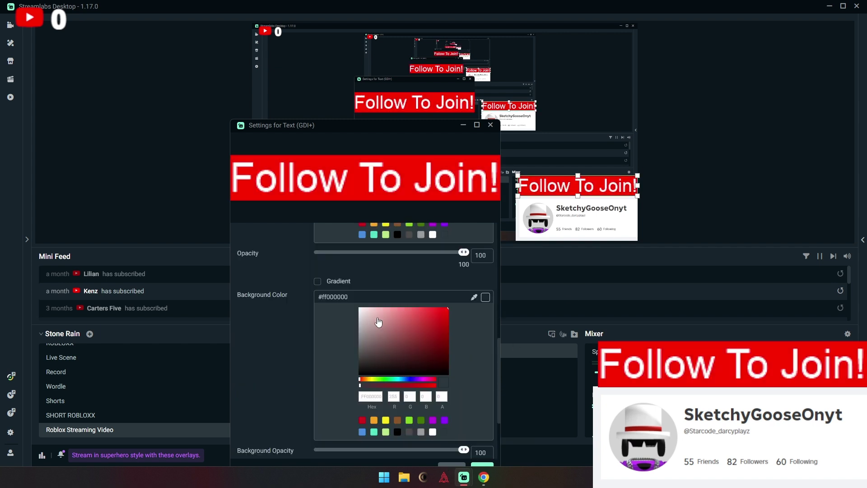
drag(422, 378, 398, 380)
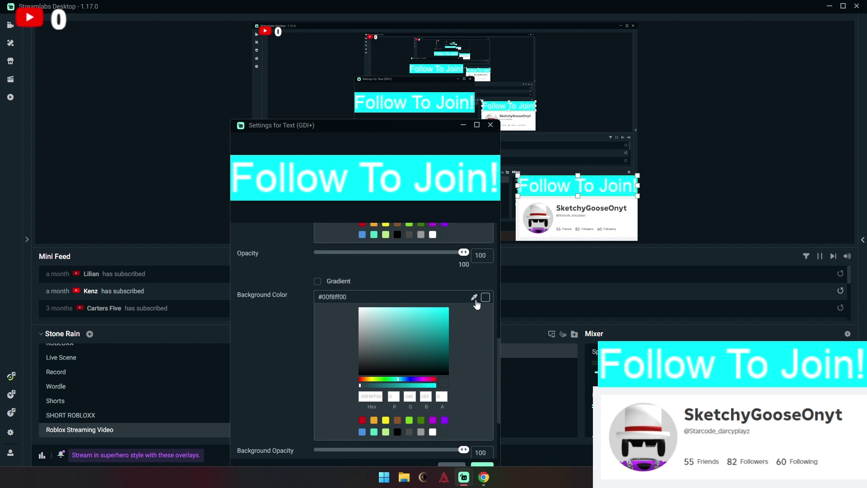
Enable the Gradient option for the Follow To Join! text and adjust the gradient direction.
scroll(386, 273, up, 1)
scroll(327, 352, up, 1)
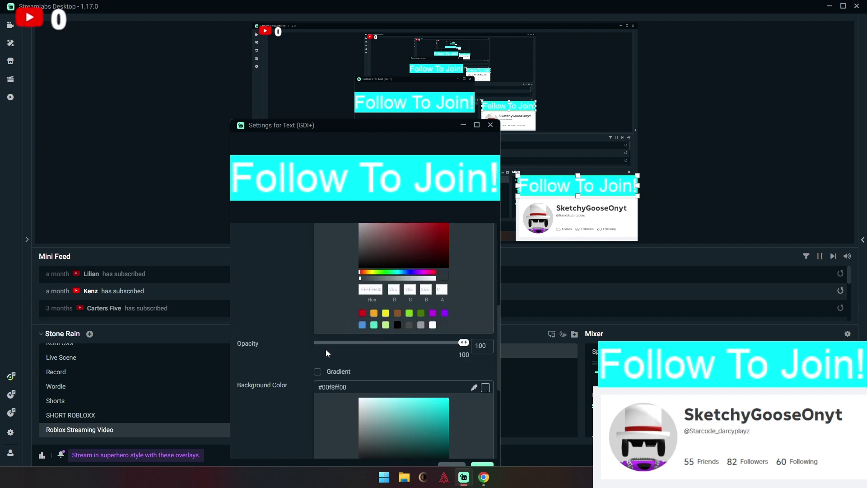
click(319, 372)
scroll(360, 370, down, 2)
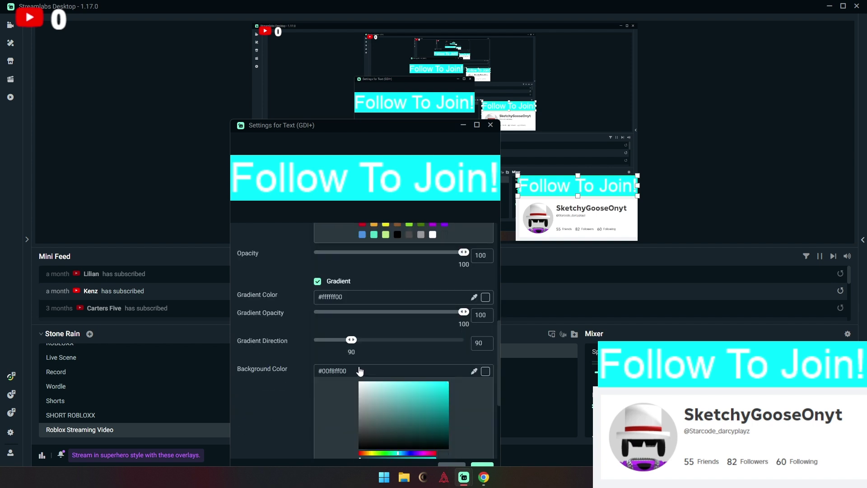
drag(362, 341, 374, 338)
Set the text's background color to black and close the Follow To Join! source's settings.
scroll(375, 339, down, 1)
drag(400, 368, 361, 409)
scroll(349, 300, down, 1)
scroll(317, 329, down, 2)
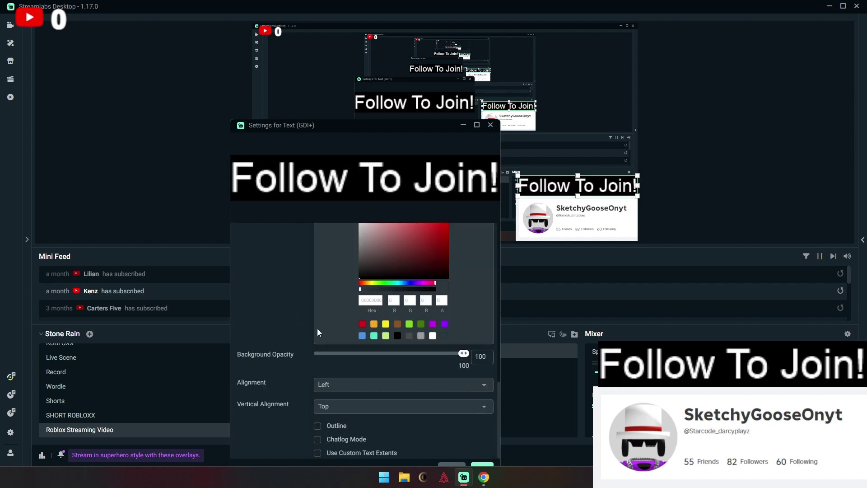
click(481, 468)
Review the placement of the Chat Box, Alert Box, Viewer Count and Roblox Profile sources on the canvas.
click(277, 96)
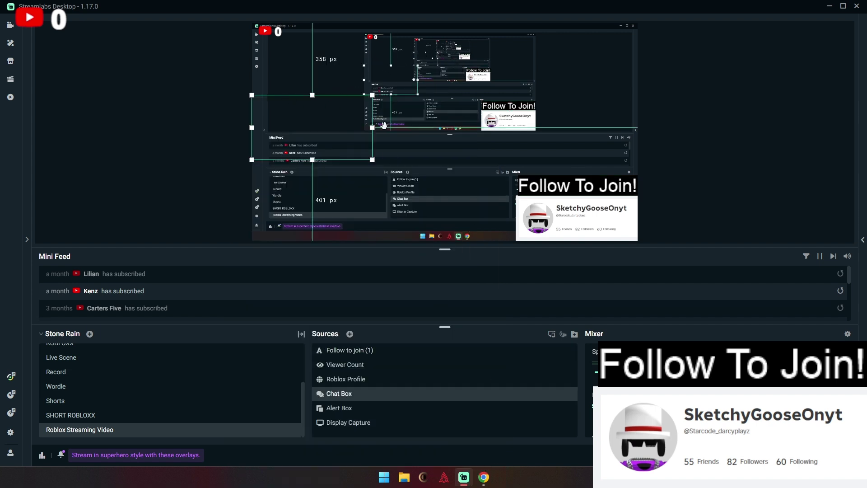
click(474, 43)
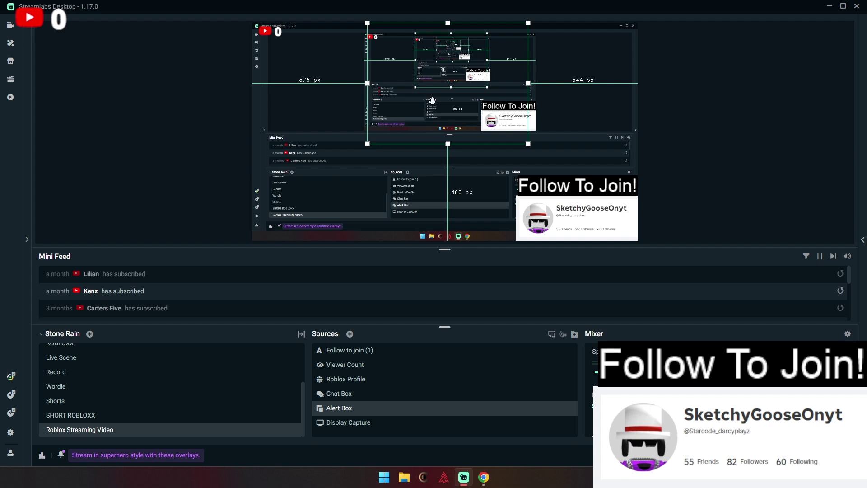
click(276, 36)
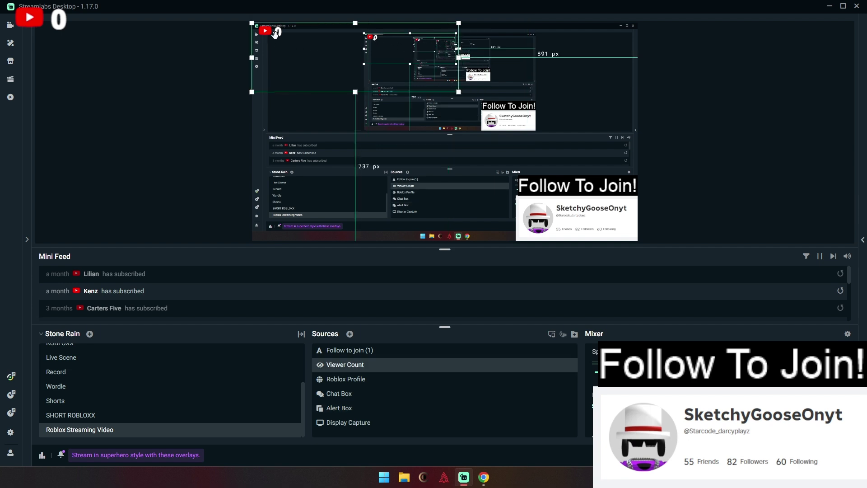
click(655, 113)
click(593, 225)
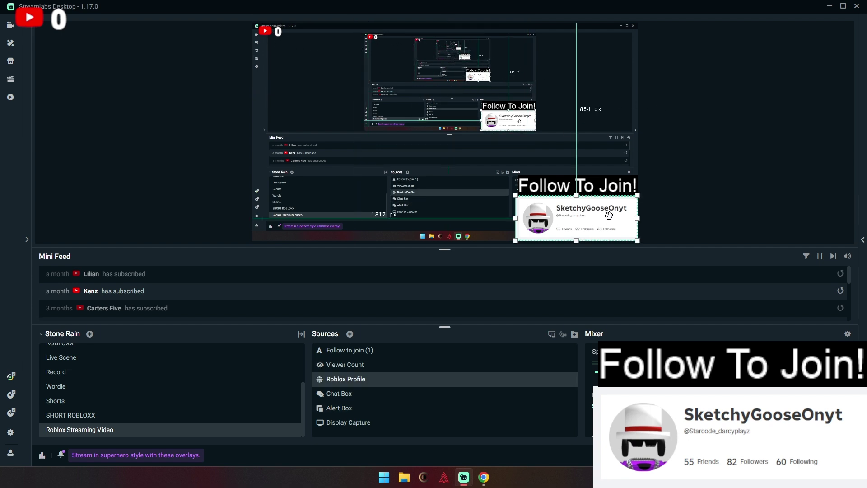
click(651, 205)
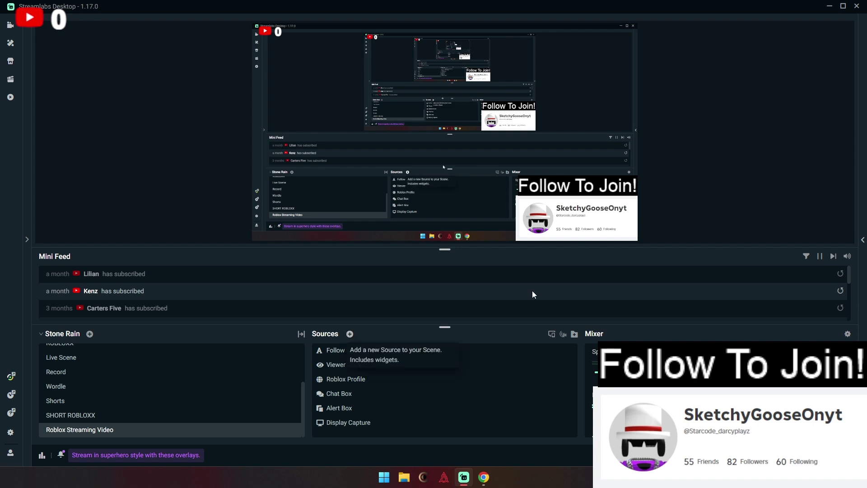
Switch to Chrome, search Google for "subscriber count" in a new tab and open Social Blade's Real-Time YouTube Subscriber Count page.
click(578, 222)
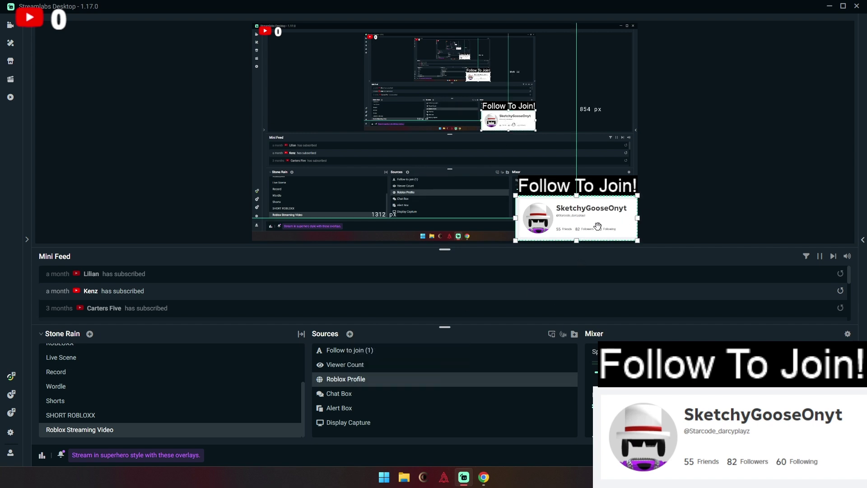
click(484, 477)
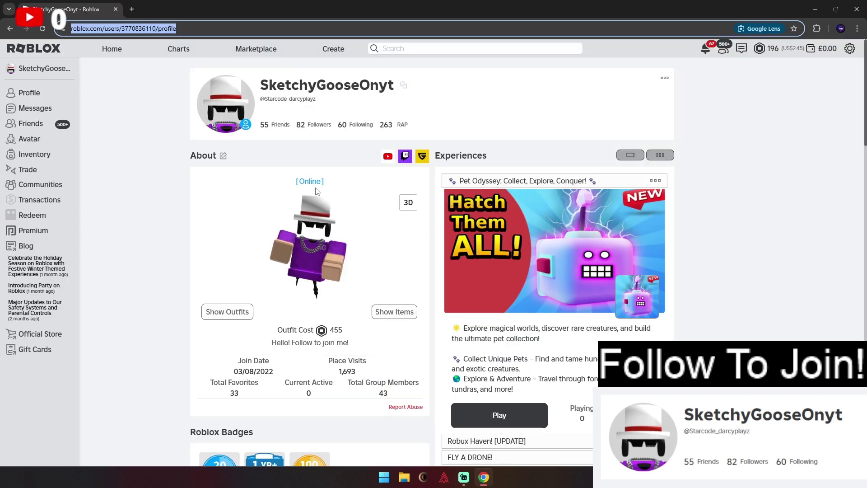
key(ctrl+t)
text(subsc)
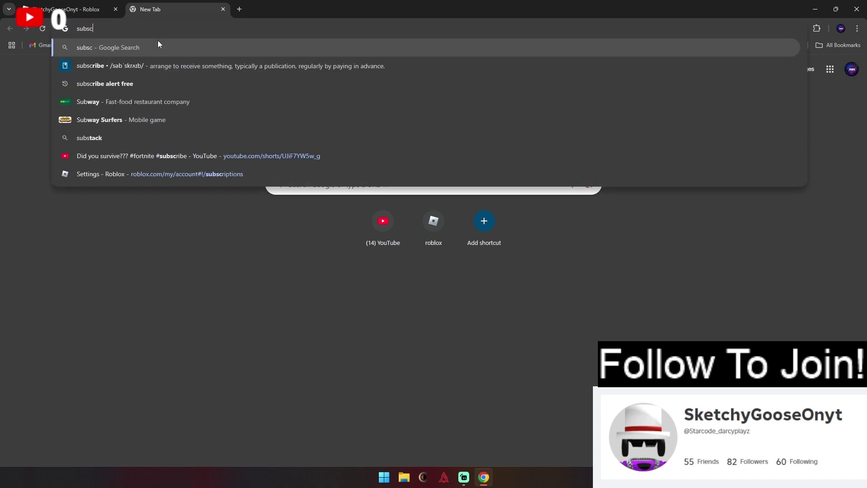
text(riber coun)
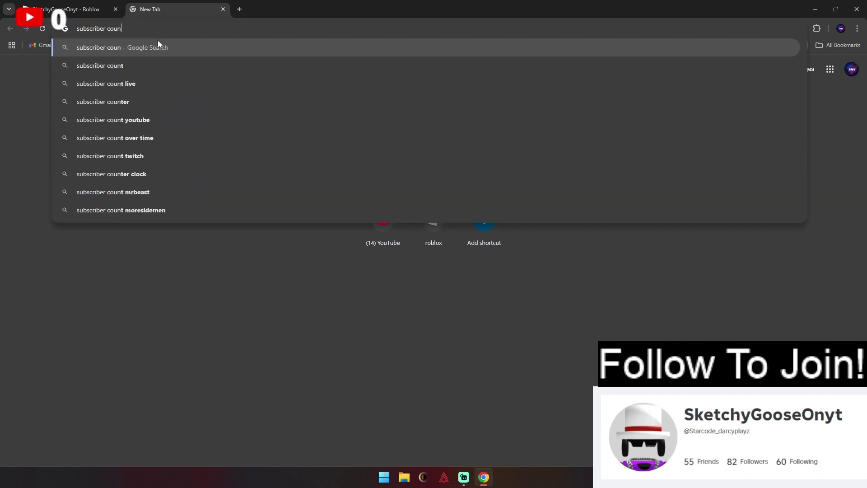
text(t)
key(Return)
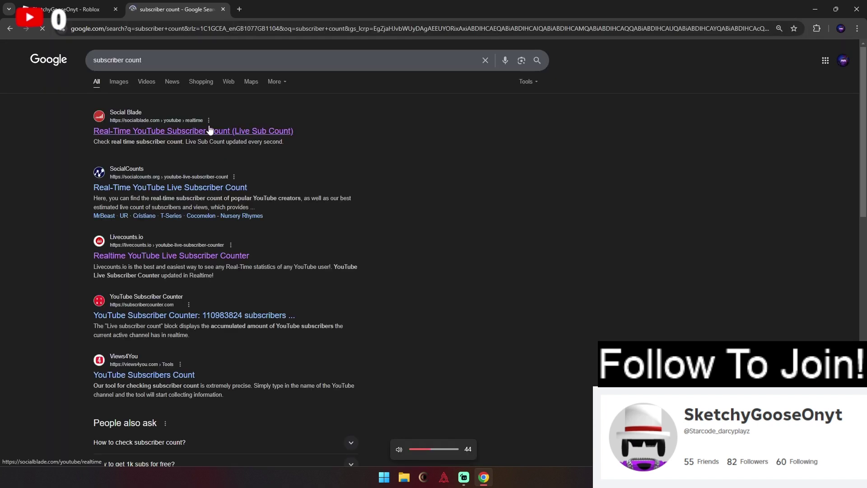
click(210, 131)
Accept Social Blade's privacy notice and look up the streamer's YouTube channel by its channel name.
click(601, 67)
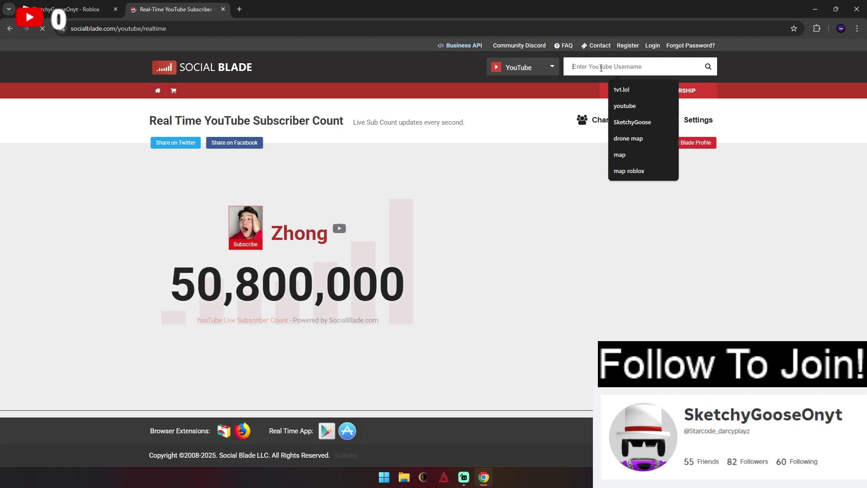
text(Sketch)
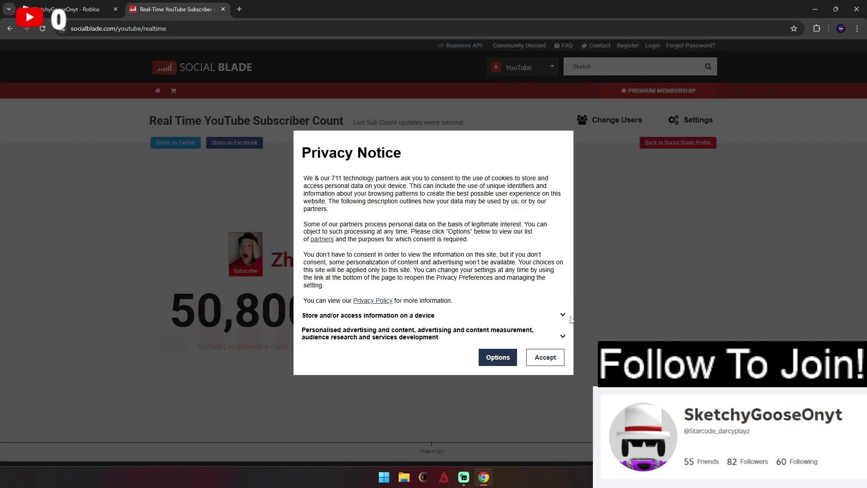
click(532, 360)
click(625, 69)
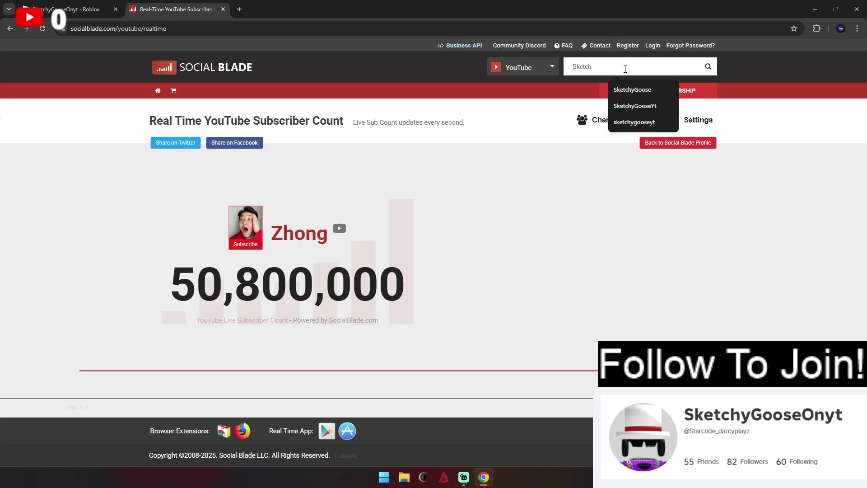
text(ygoose)
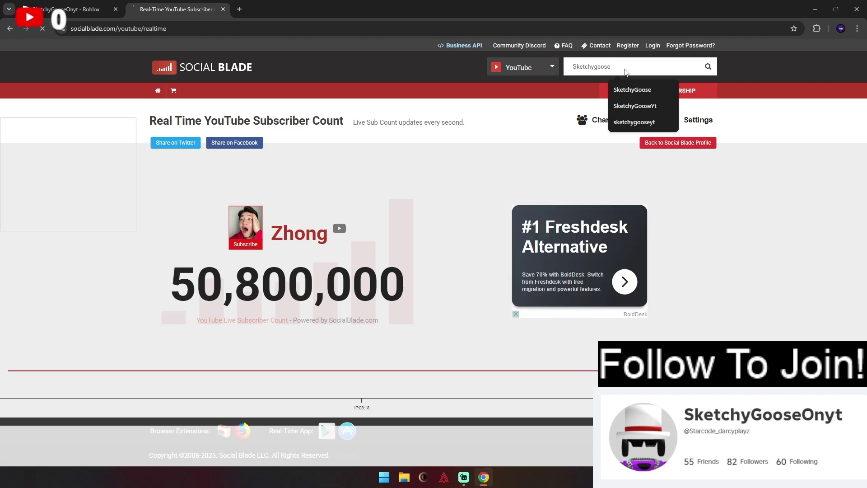
click(647, 93)
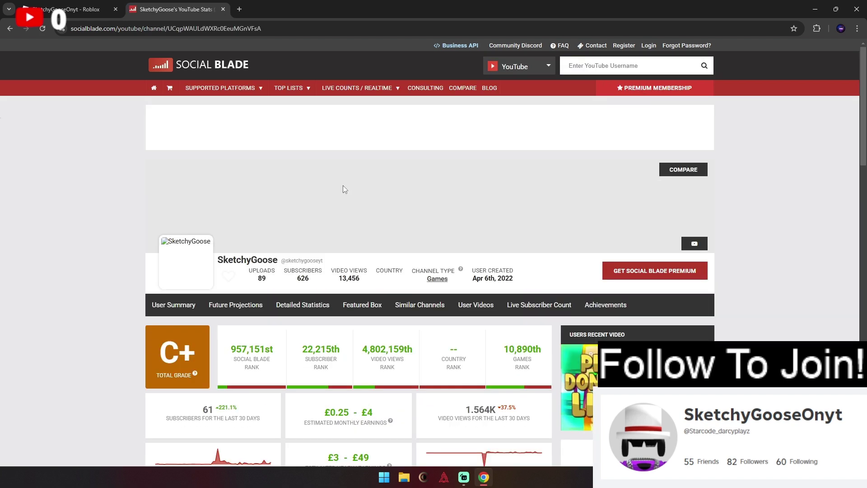
Copy the URL of the channel's Social Blade page and switch back to Streamlabs Desktop.
scroll(392, 149, down, 2)
click(138, 31)
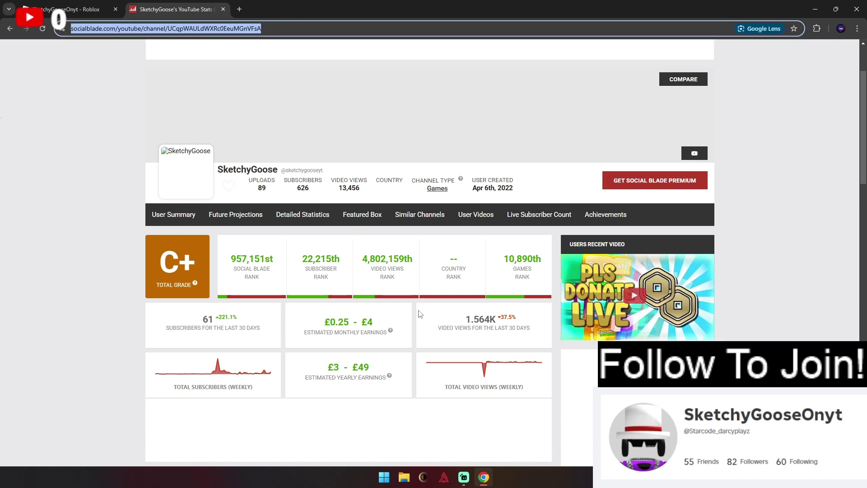
click(464, 478)
click(448, 479)
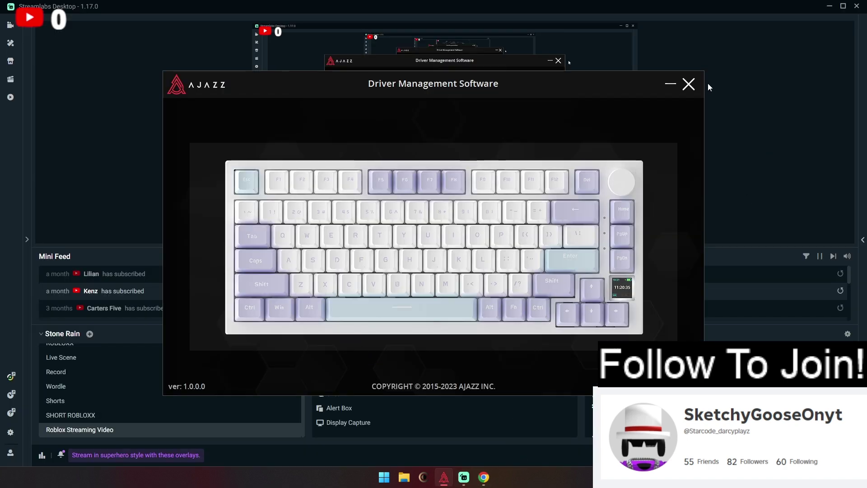
click(689, 84)
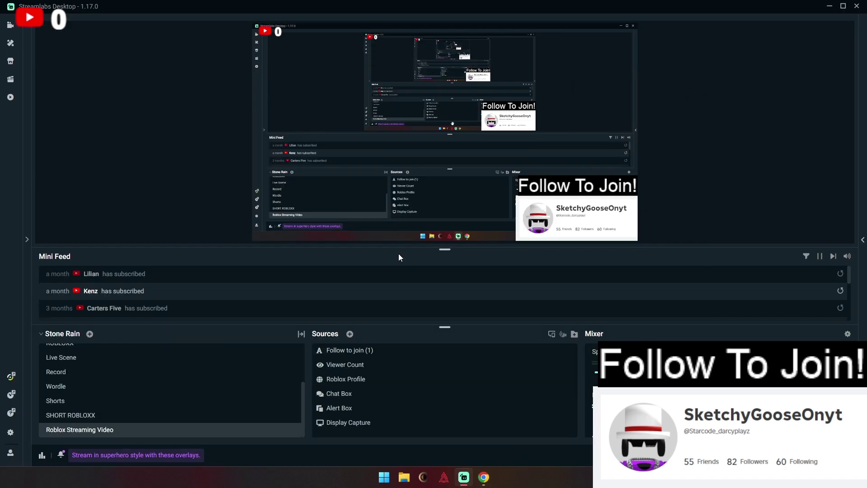
Add a new Browser Source named "Sub Count!" to the Roblox Streaming Video scene.
click(350, 333)
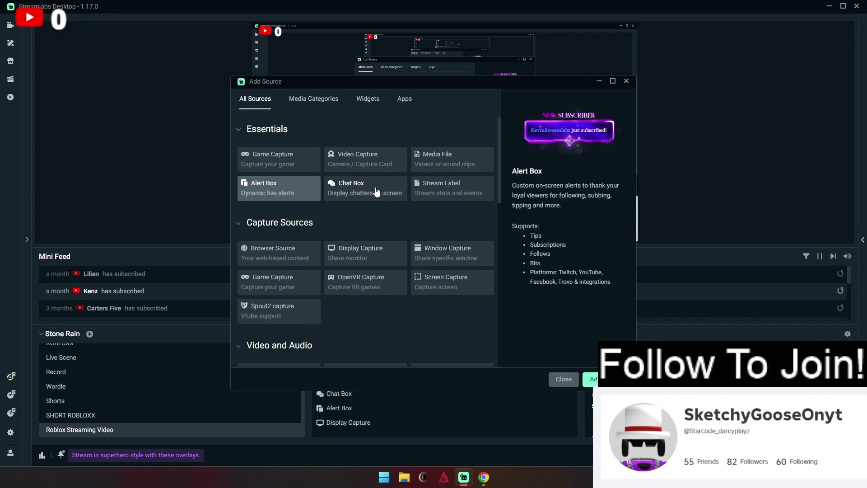
scroll(369, 202, down, 3)
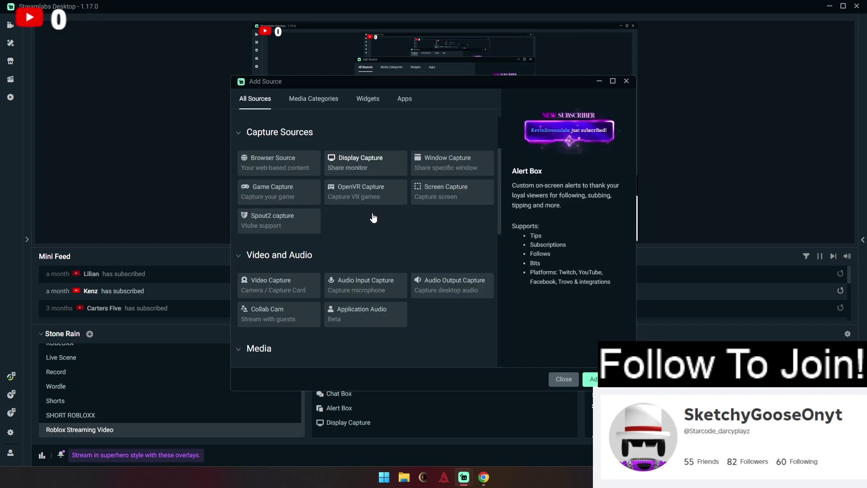
scroll(315, 180, up, 1)
scroll(315, 180, up, 1)
click(291, 212)
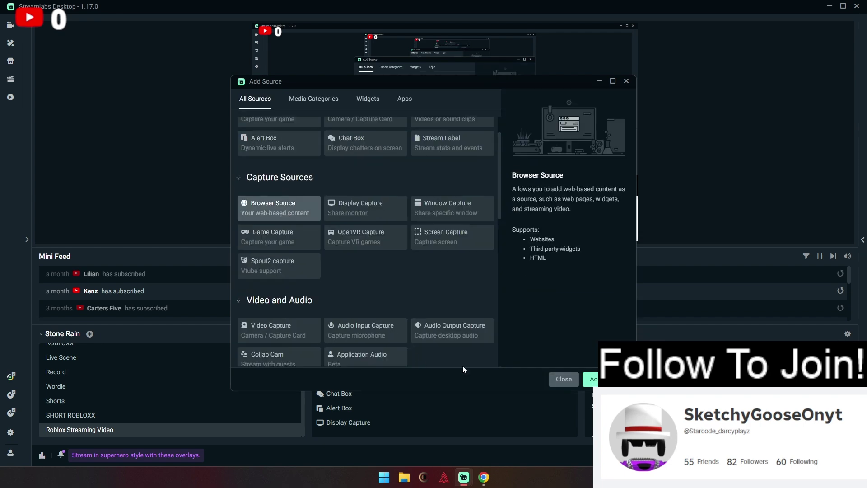
click(592, 379)
click(389, 294)
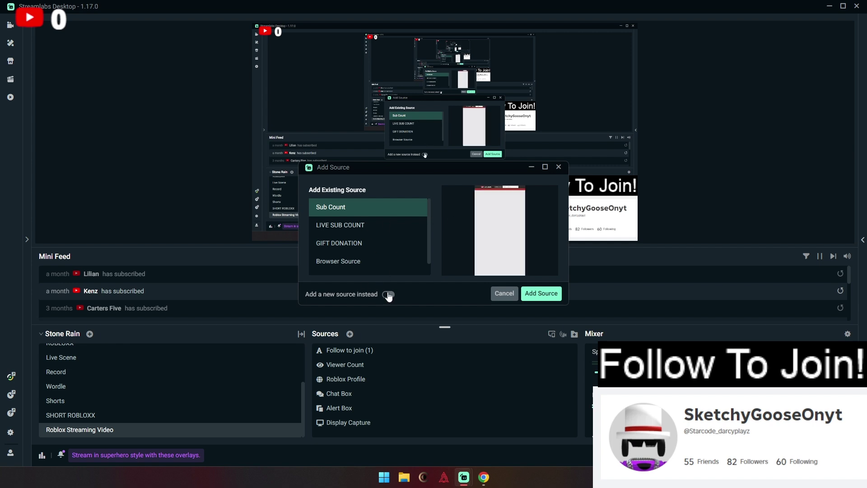
key(ctrl+a)
text(S)
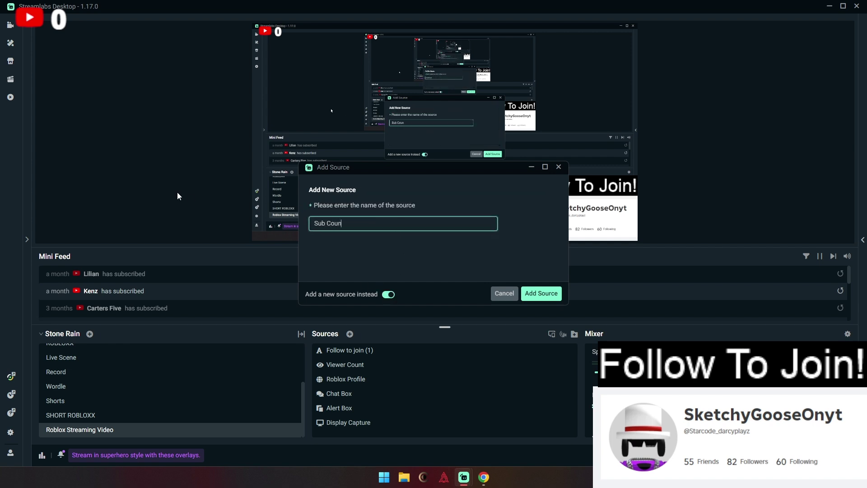
click(552, 298)
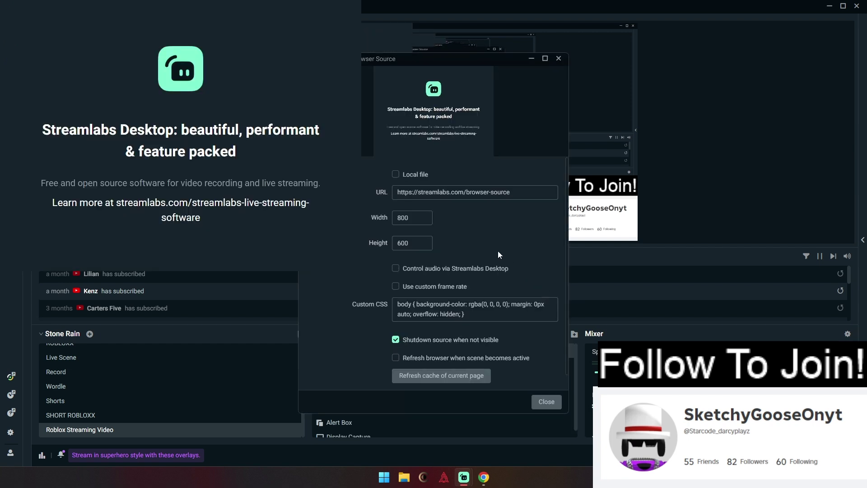
Set the Sub Count! source's URL to the copied Social Blade channel page and place the source in the canvas's lower-left corner.
click(518, 190)
key(ctrl+v)
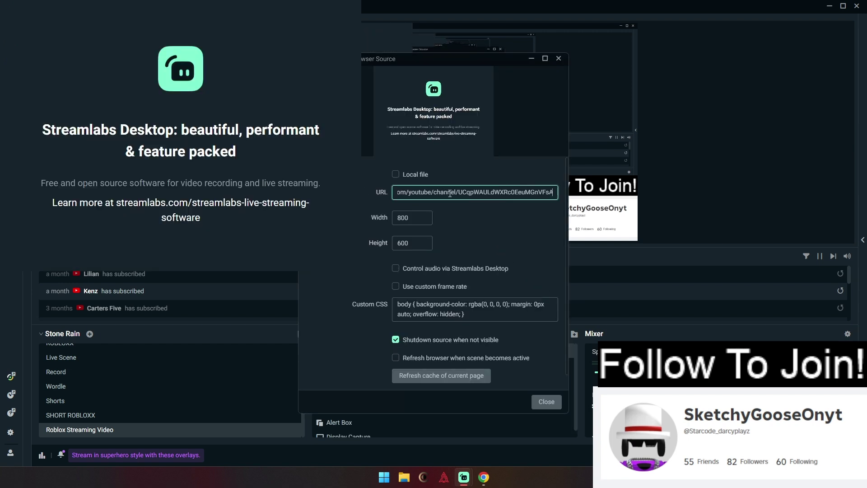
click(546, 401)
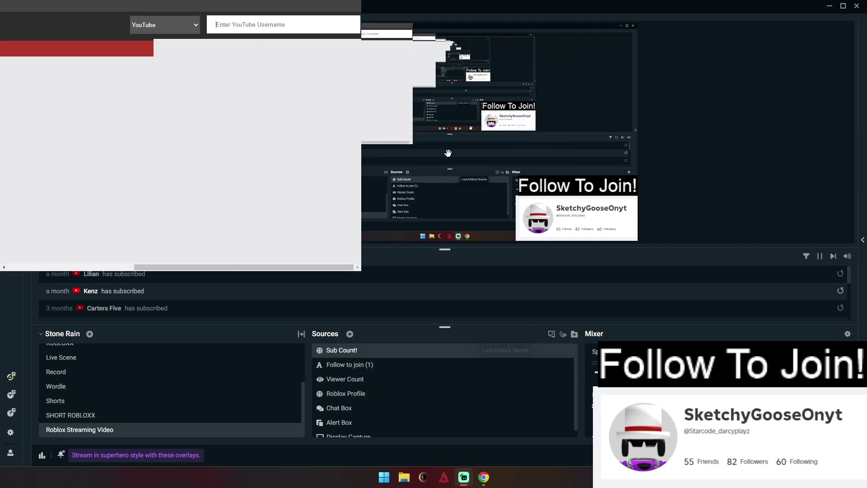
drag(357, 77, 354, 172)
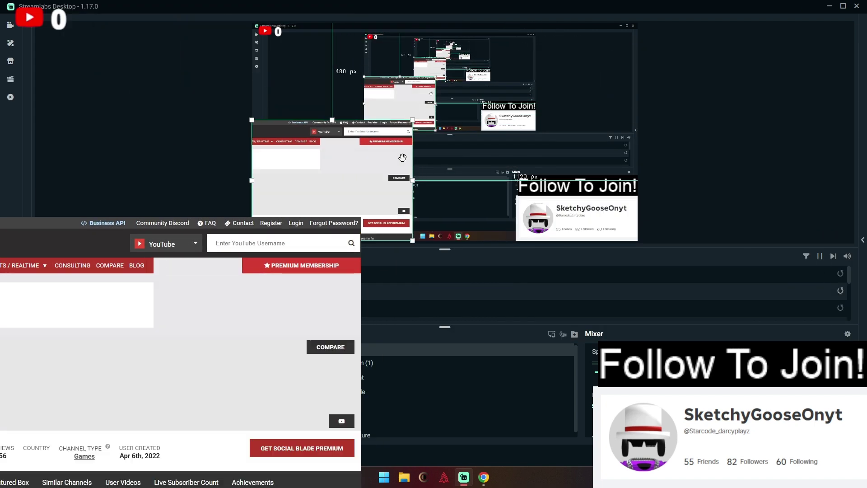
Examine the Sub Count! source's properties and its interactive page view, closing both.
right_click(330, 192)
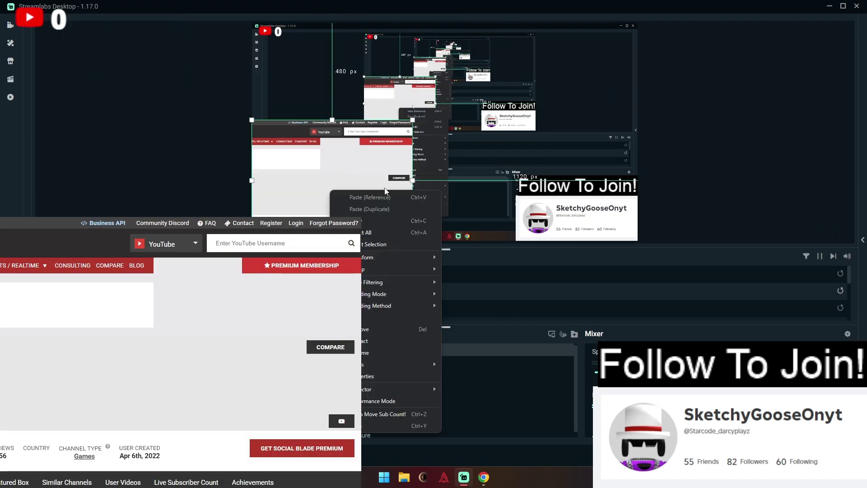
click(370, 377)
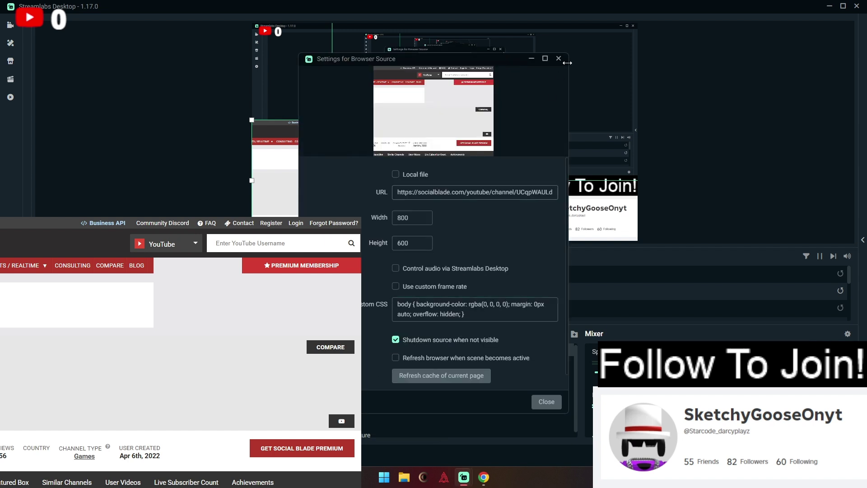
click(559, 60)
right_click(409, 174)
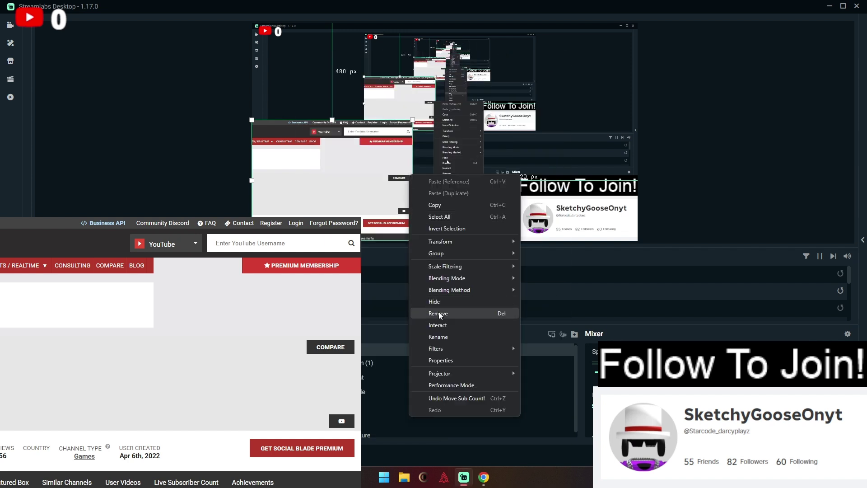
click(442, 326)
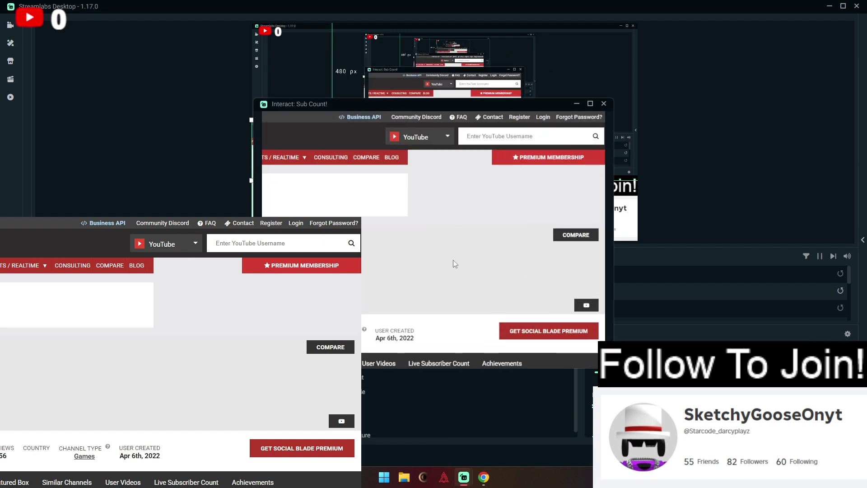
click(603, 105)
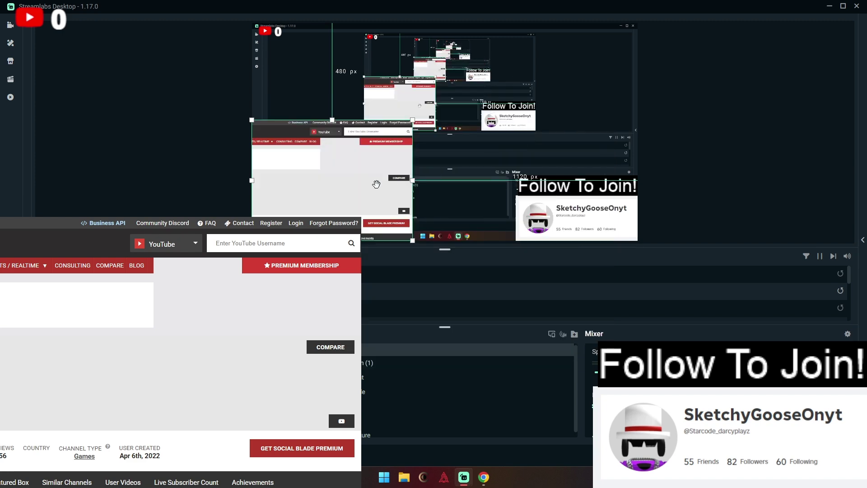
Switch to Chrome, close the user-selection dialog on Social Blade's real-time page and return to Streamlabs Desktop.
right_click(361, 177)
click(341, 192)
click(483, 478)
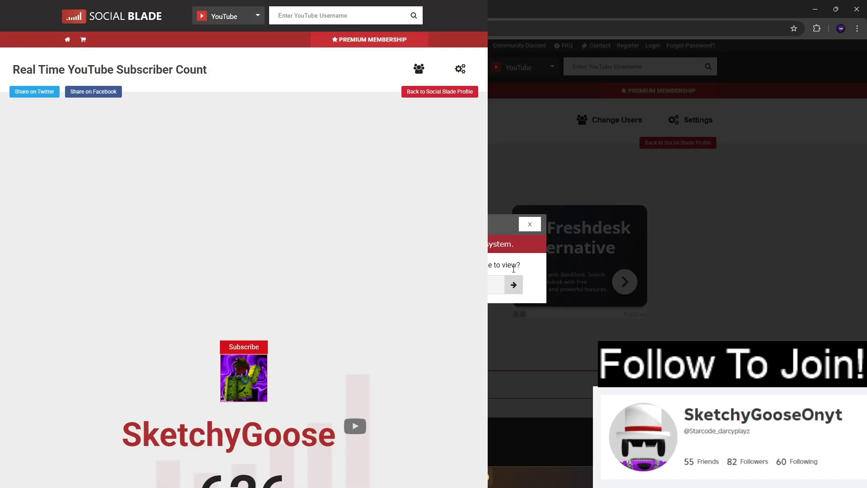
click(533, 228)
key(alt+Tab)
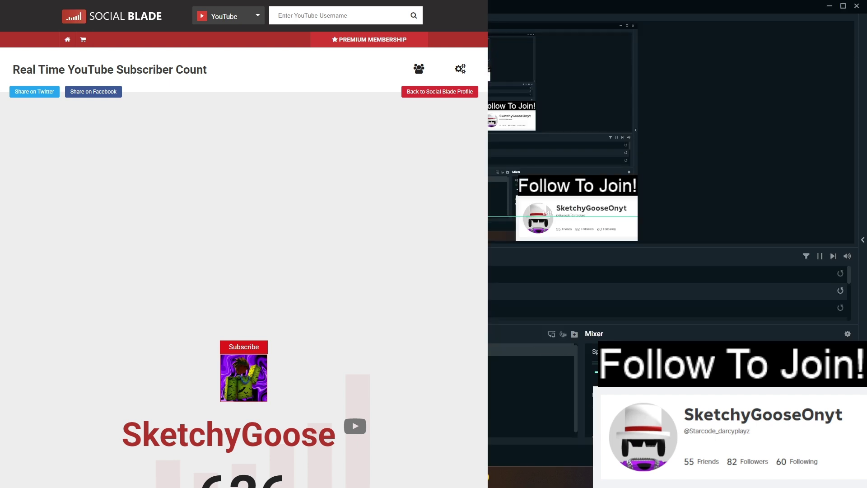
Crop the page header off the Sub Count source and scale it down in the canvas's lower-left corner.
mouse_move(341, 153)
mouse_down()
mouse_move(341, 113)
mouse_move(341, 194)
mouse_move(350, 141)
mouse_move(349, 161)
mouse_up()
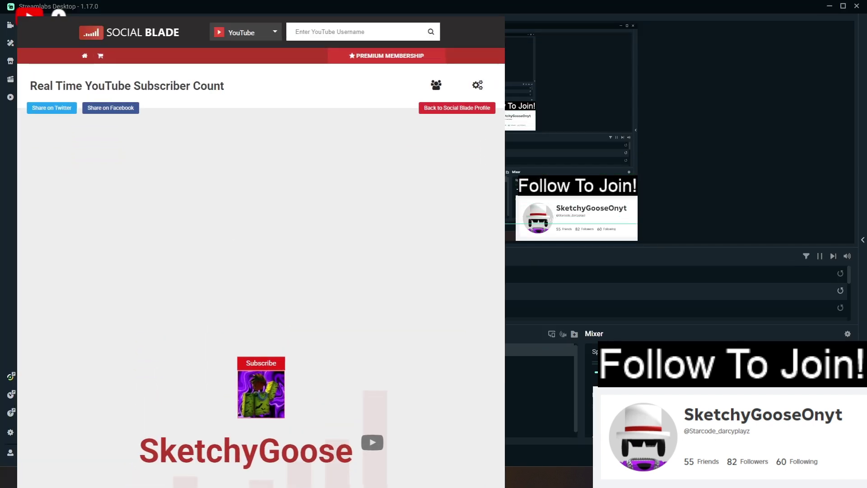
alt+drag(368, 30, 369, 0)
alt+drag(360, 195, 380, 224)
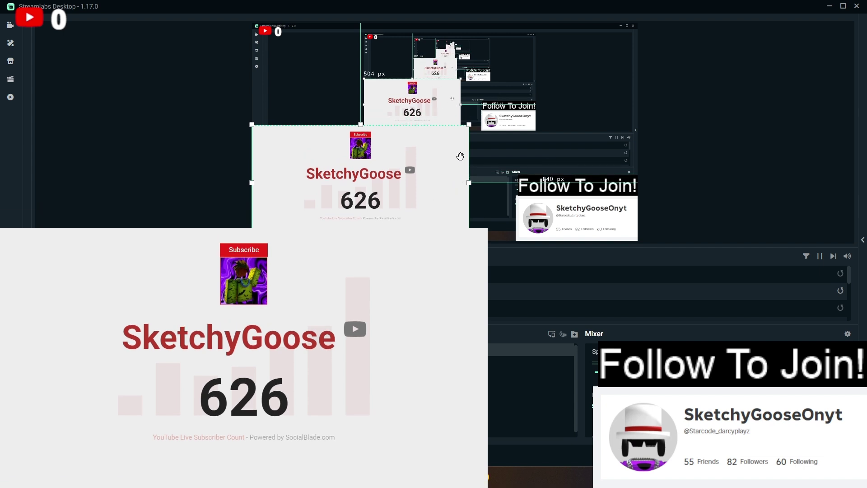
drag(469, 125, 403, 152)
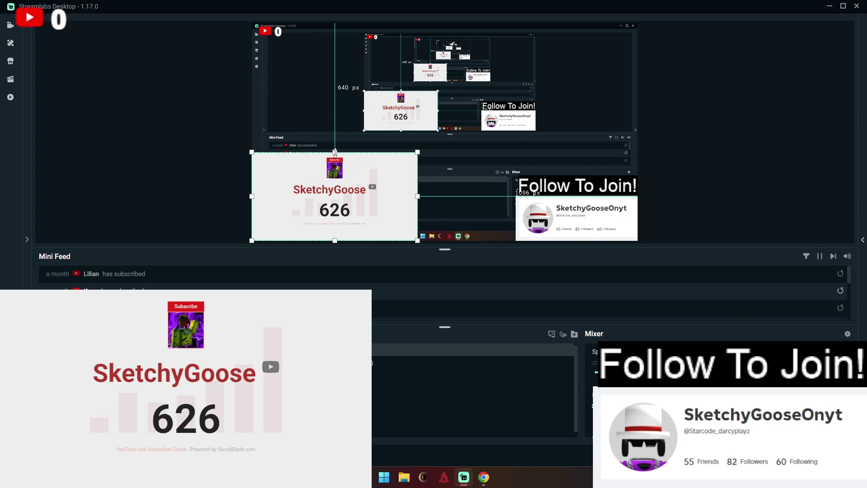
Crop the Sub Count source to just the subscriber number, then place it enlarged in the canvas's lower-left corner and deselect it.
drag(335, 151, 329, 197)
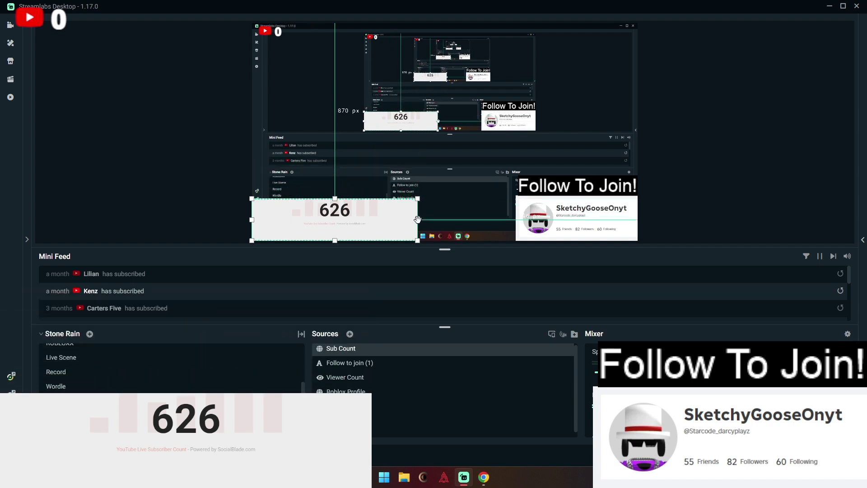
drag(417, 220, 371, 220)
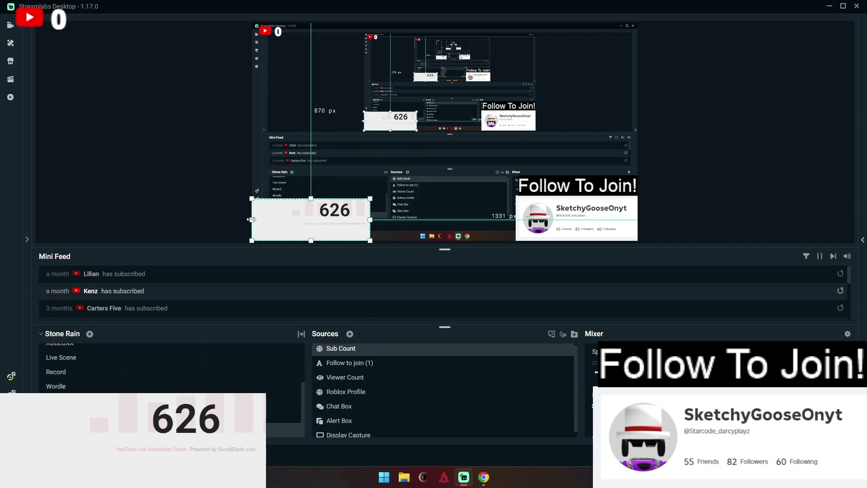
drag(252, 219, 335, 218)
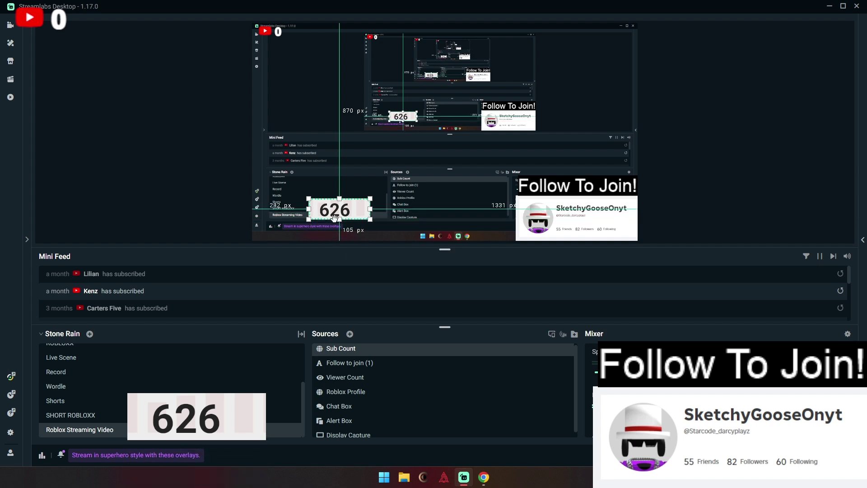
drag(355, 209, 270, 225)
click(210, 221)
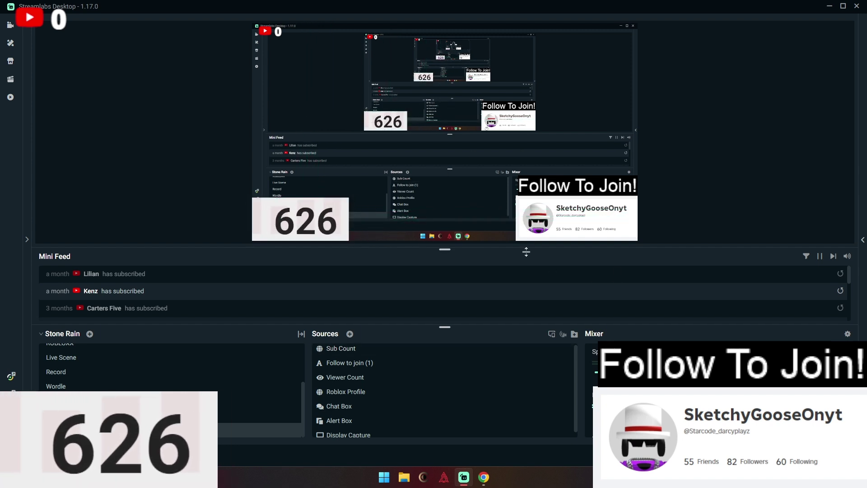
Review the finished overlay by selecting the Chat Box, Alert Box, Viewer Count and Roblox Profile sources on the canvas in turn, ending with nothing selected.
click(303, 129)
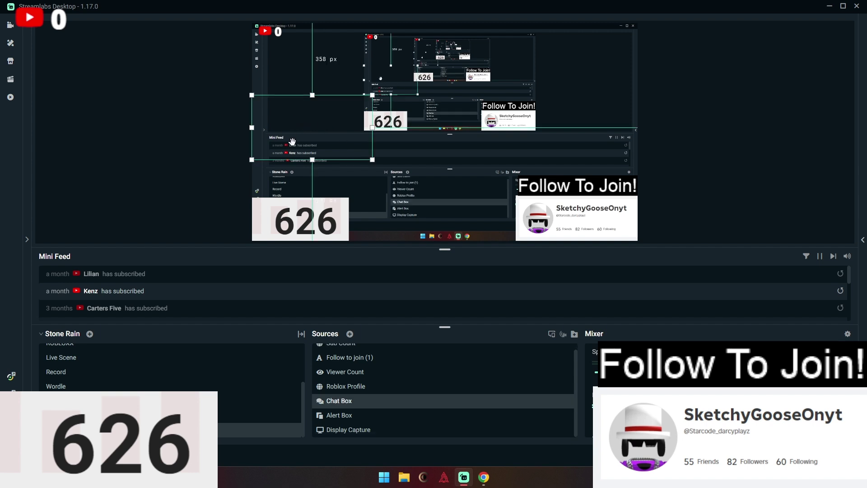
click(476, 94)
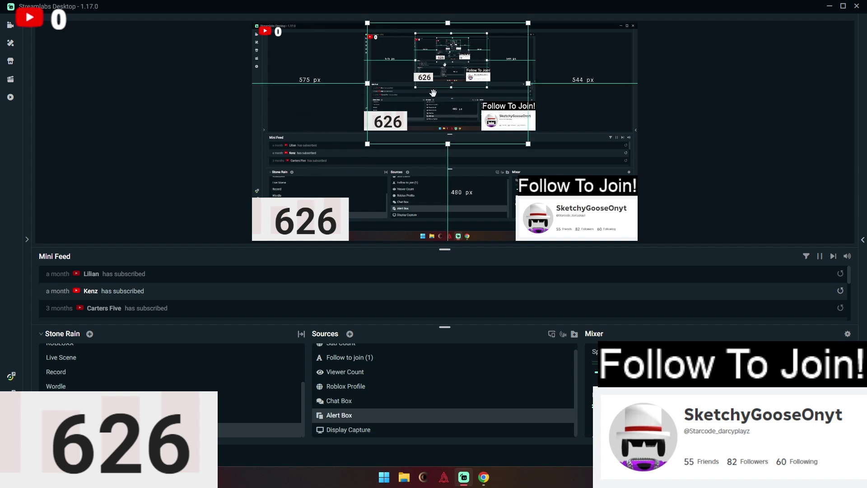
click(316, 44)
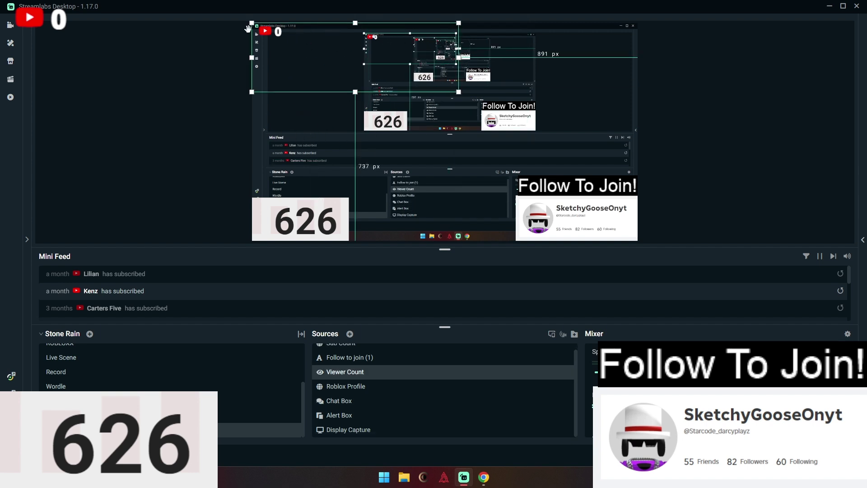
click(215, 44)
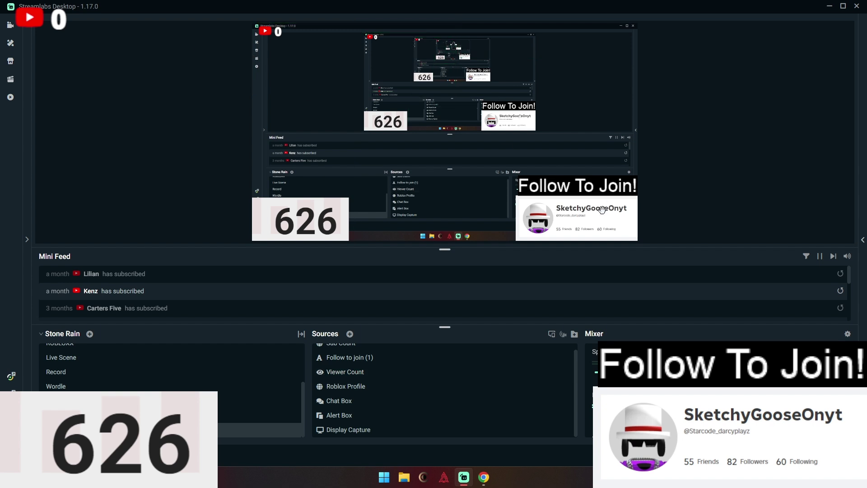
click(288, 34)
click(511, 91)
click(612, 191)
click(587, 212)
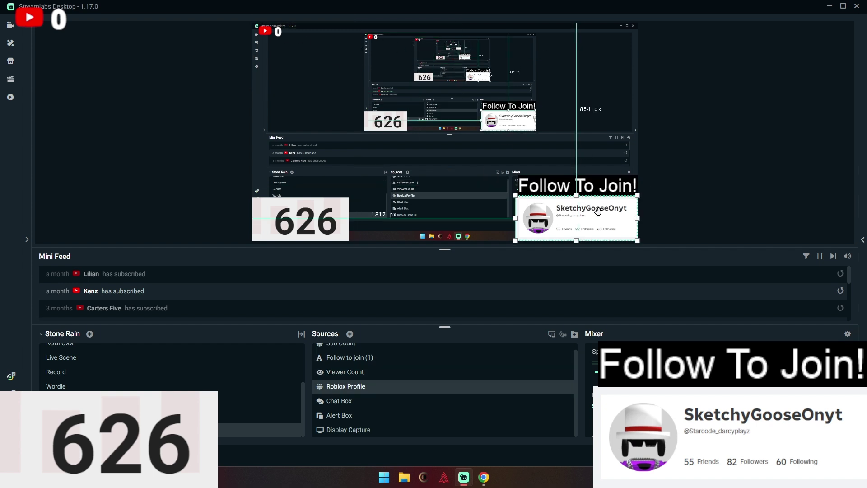
click(716, 192)
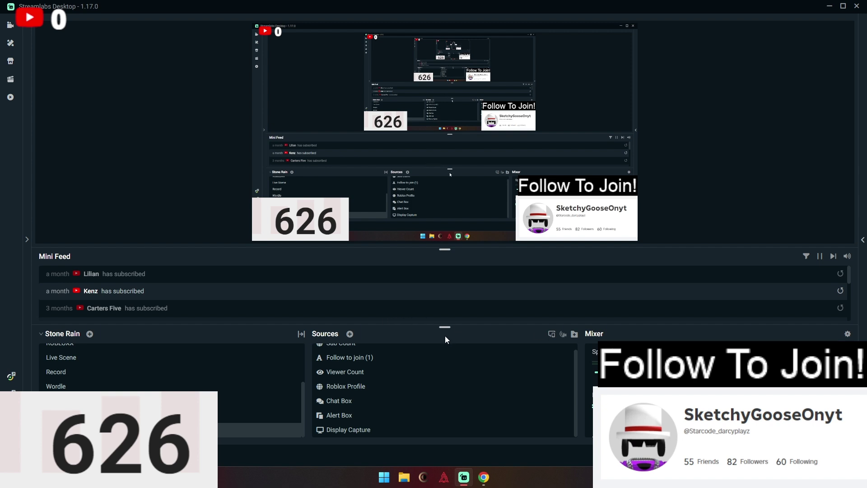
scroll(445, 363, up, 1)
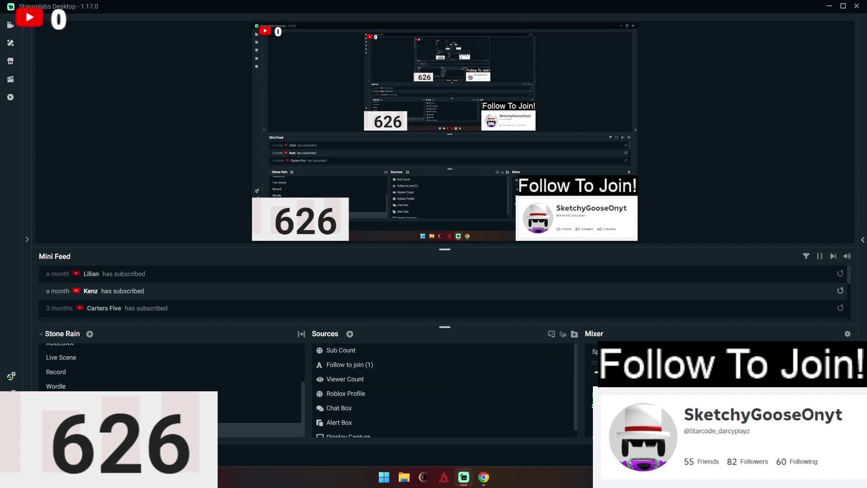
click(826, 456)
click(547, 367)
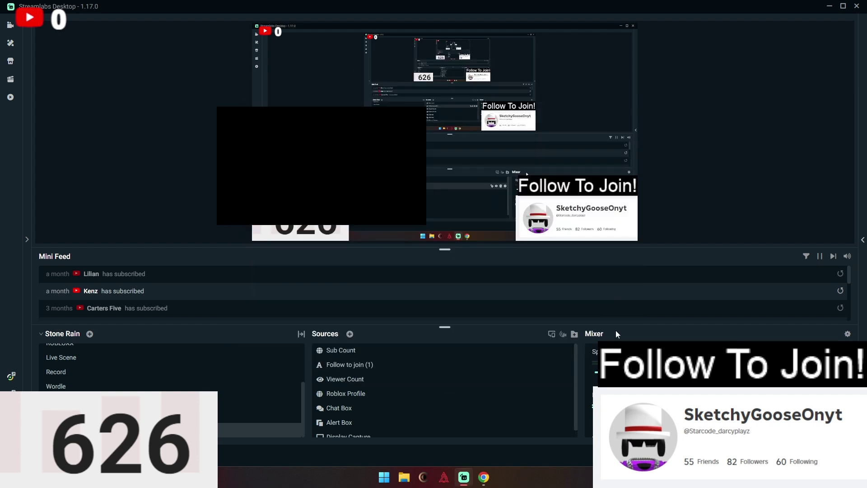